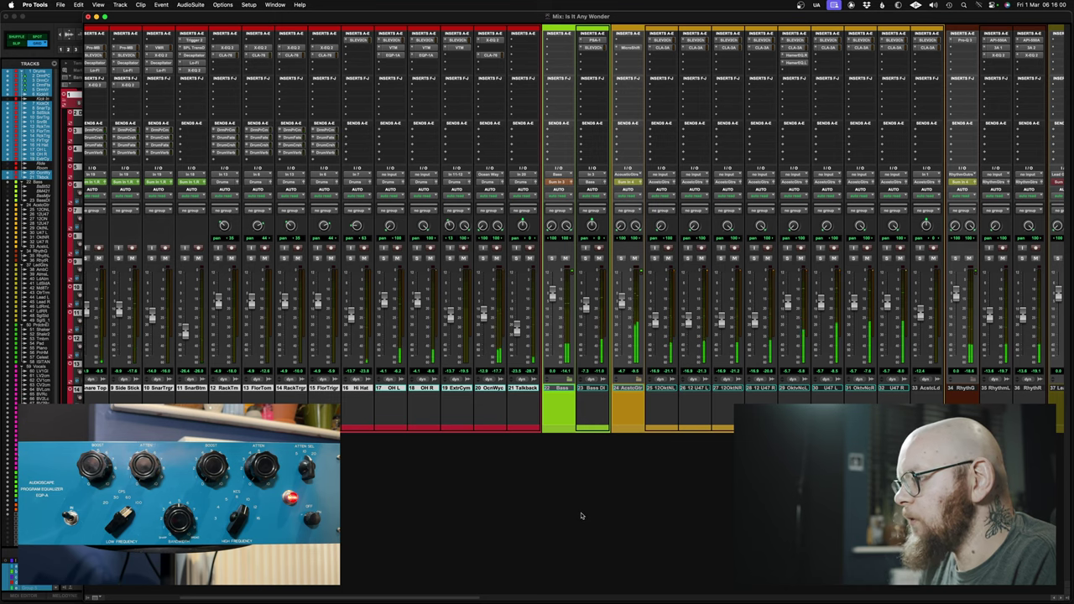
Look through the mixer's channels, from the drum, bass and guitar tracks across to the vocals, effects returns and mix buss
scroll(581, 515, right, 5)
scroll(580, 515, right, 5)
scroll(580, 516, right, 10)
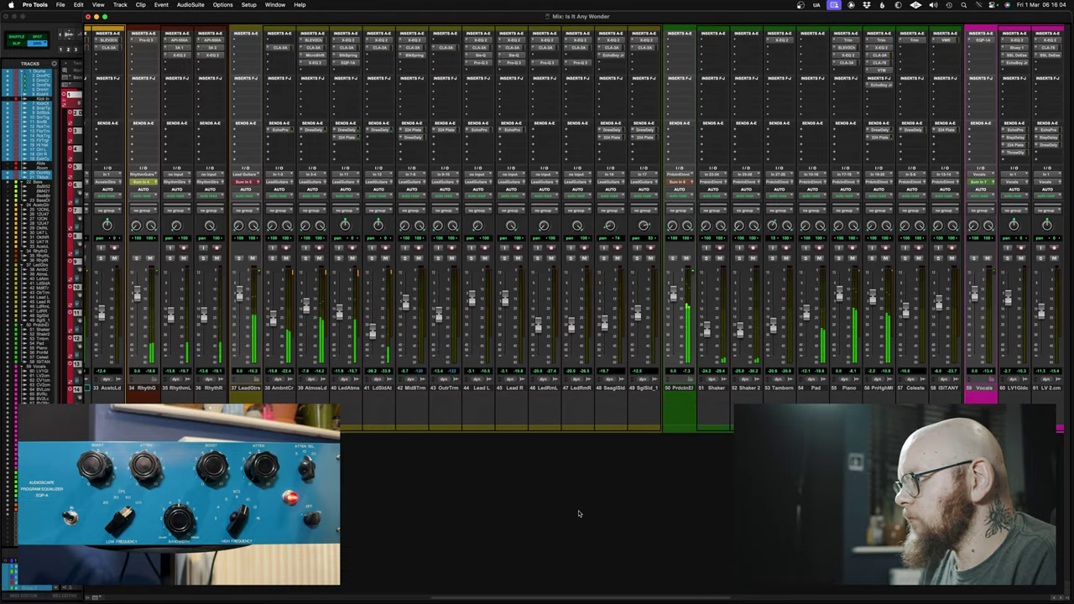
scroll(579, 513, right, 11)
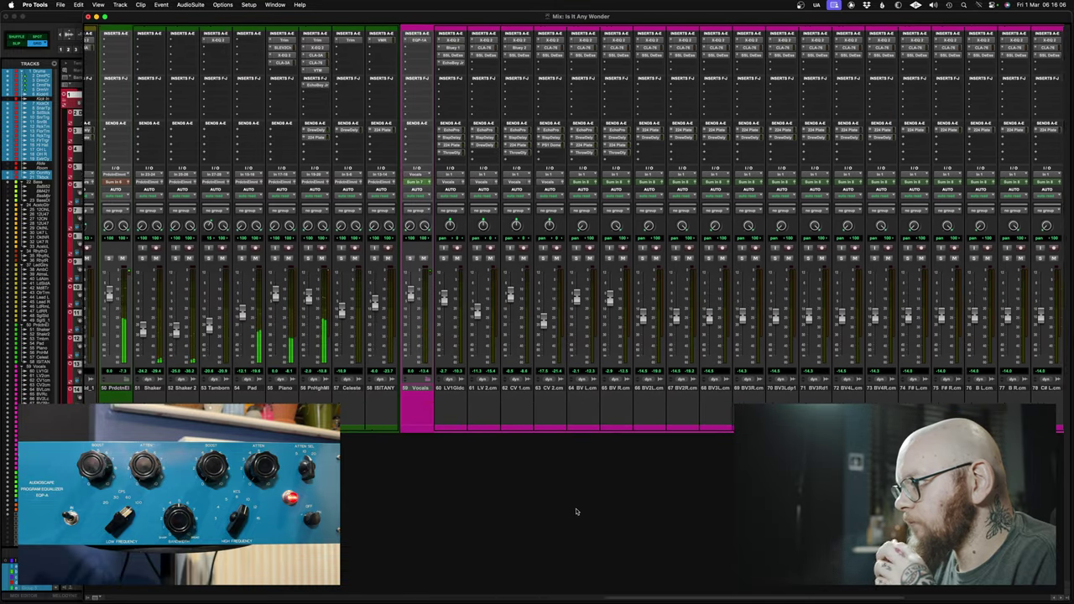
scroll(576, 512, right, 9)
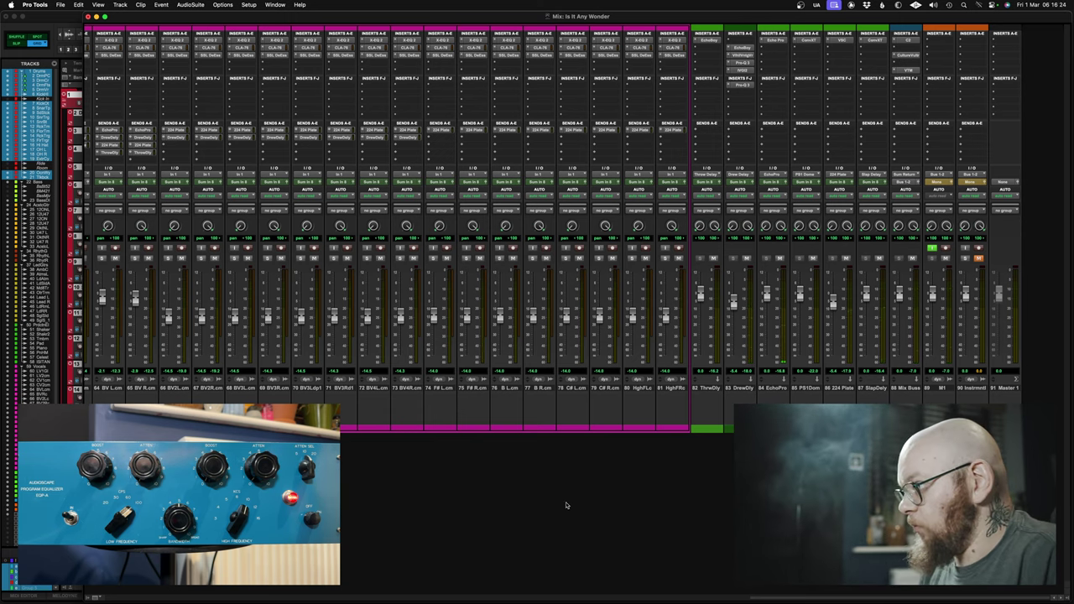
scroll(570, 514, left, 10)
scroll(576, 524, left, 10)
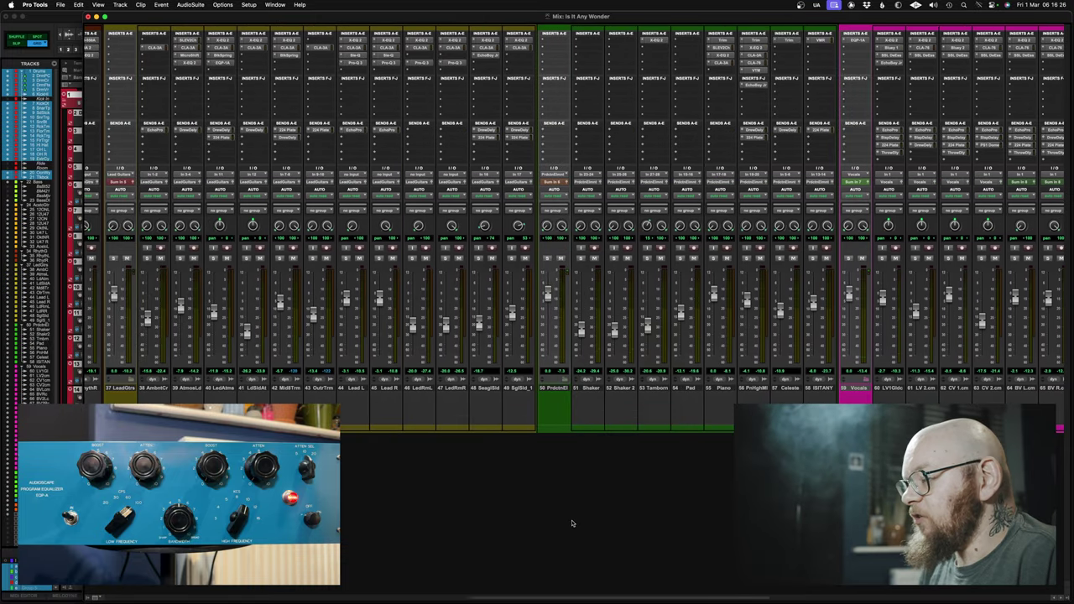
scroll(560, 503, right, 15)
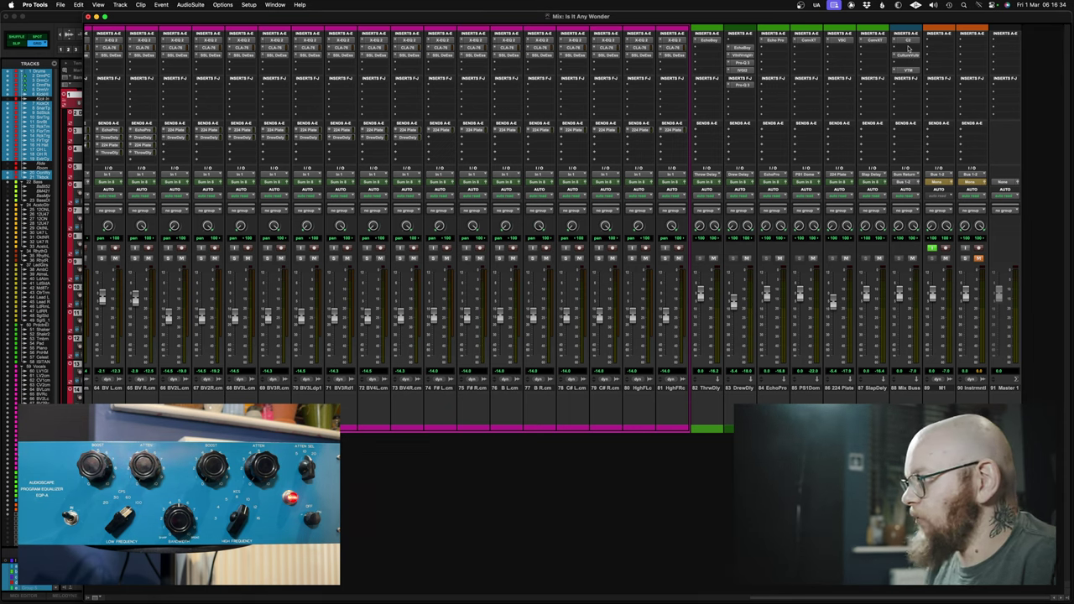
scroll(811, 587, left, 20)
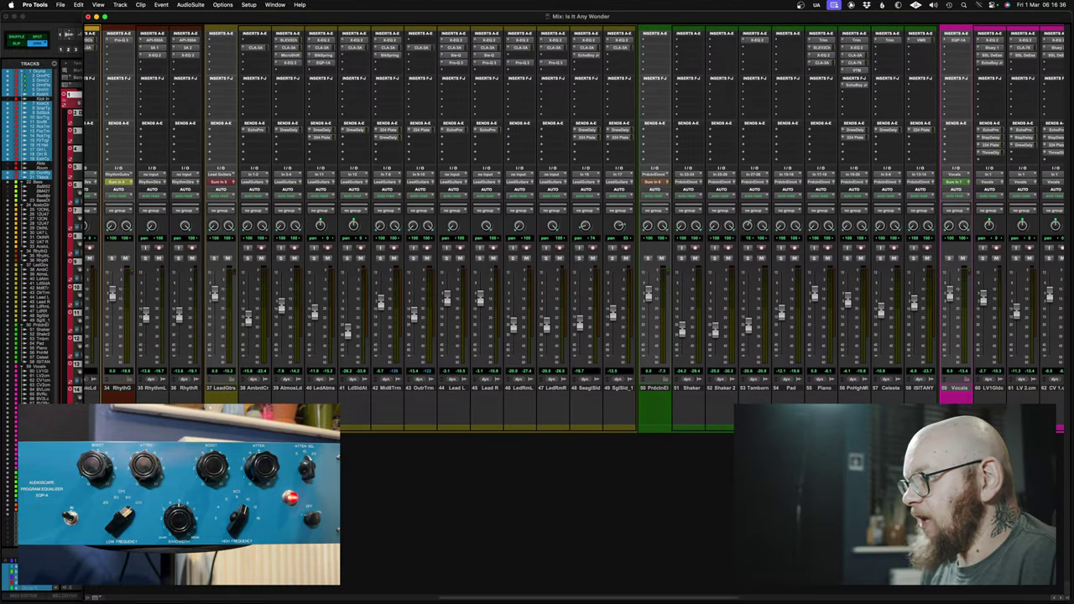
scroll(727, 563, left, 10)
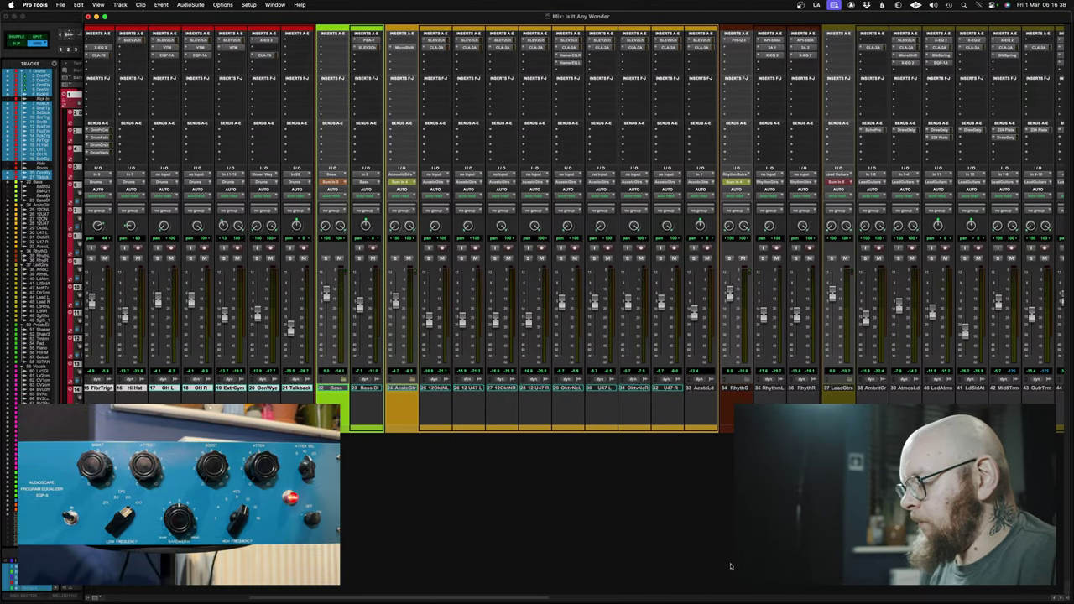
scroll(727, 562, left, 3)
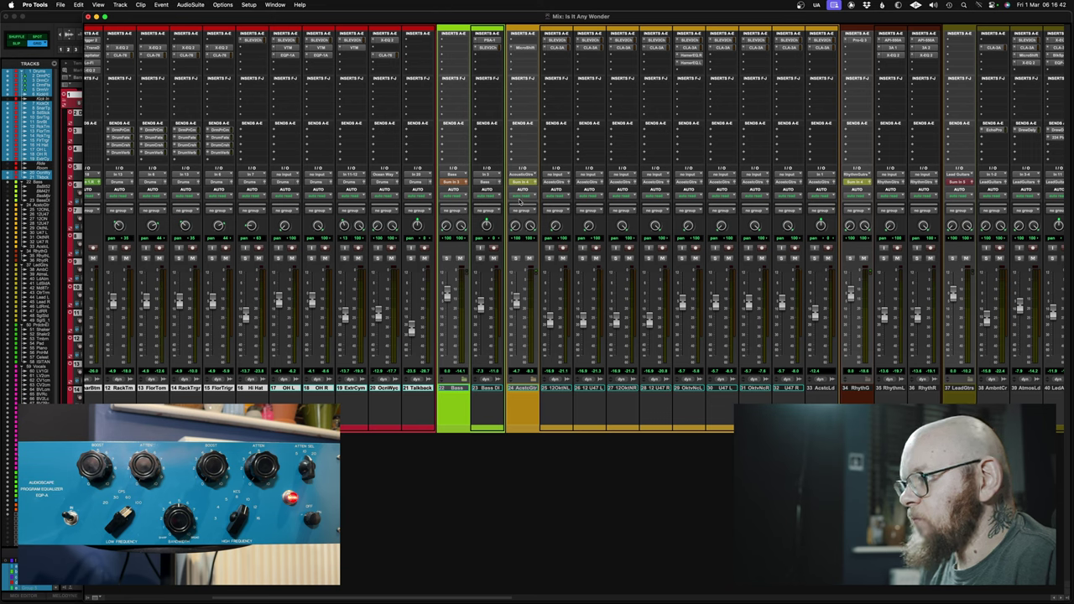
Bypass the MicroShift insert on the acoustic guitars bus and solo the U47 L track (track 30)
click(529, 48)
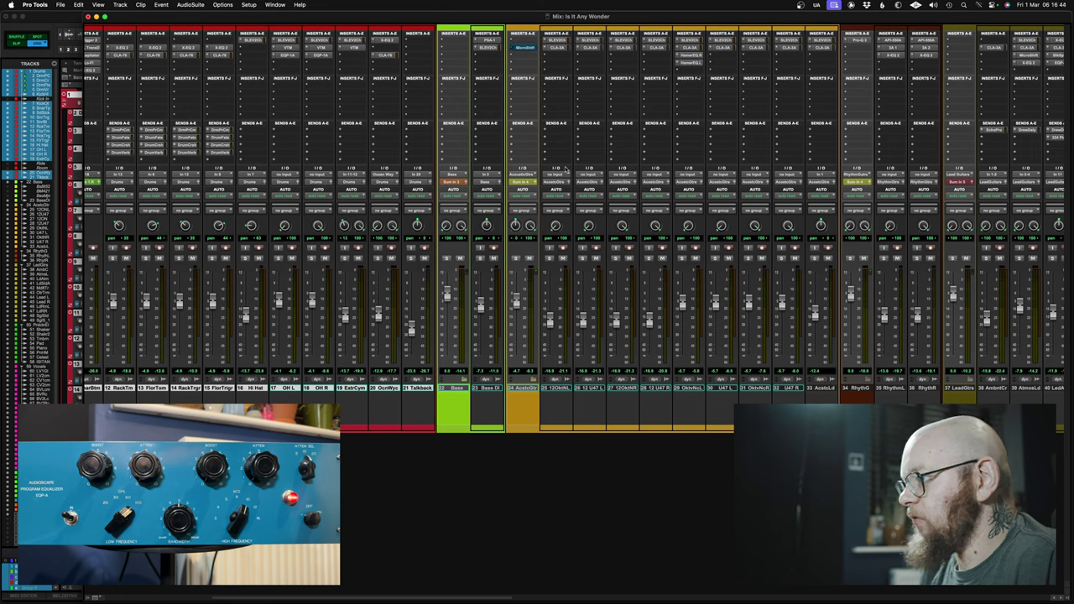
click(714, 259)
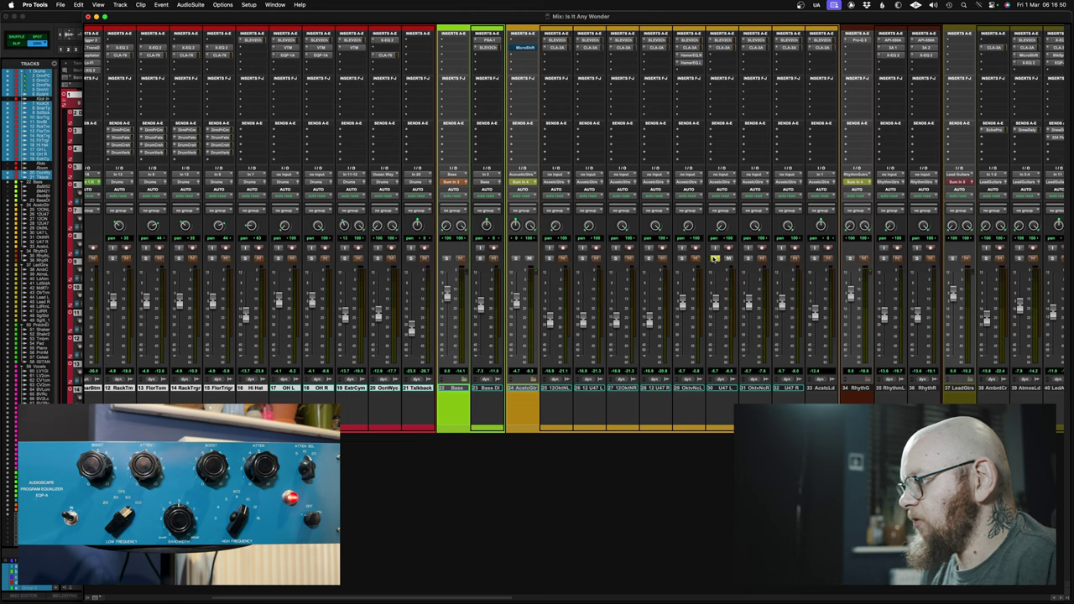
Select roughly bars 37 to 45 on the Edit window's timeline and play back that passage
key(super+equal)
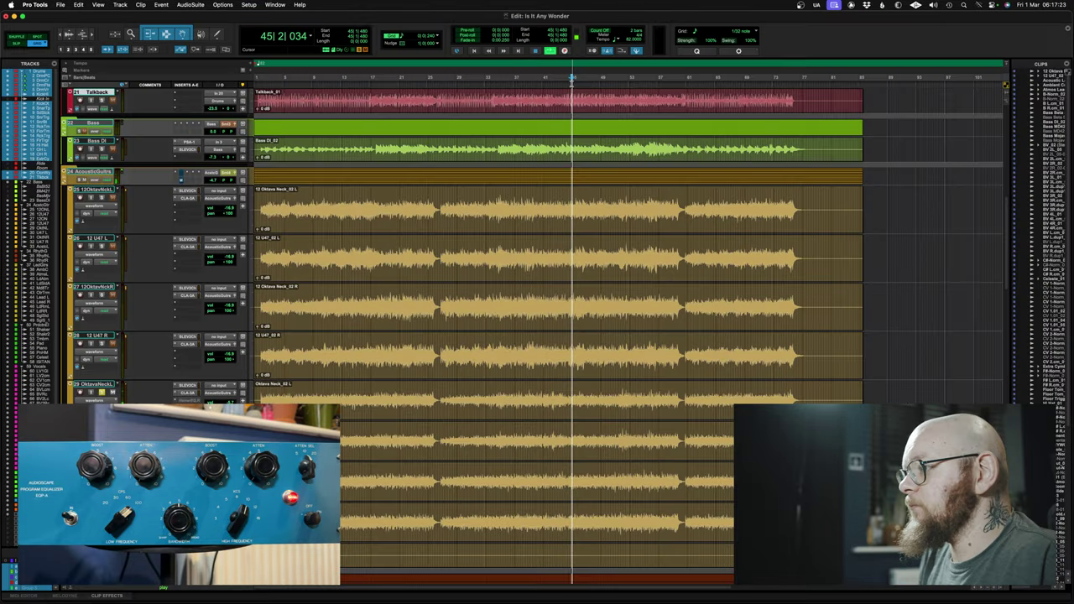
click(637, 84)
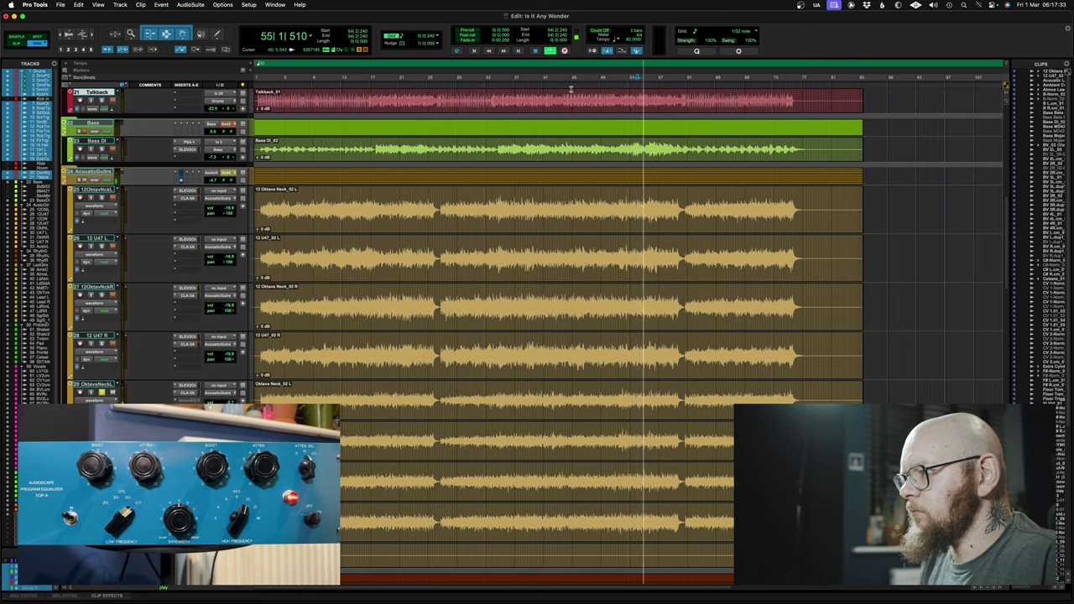
key(space)
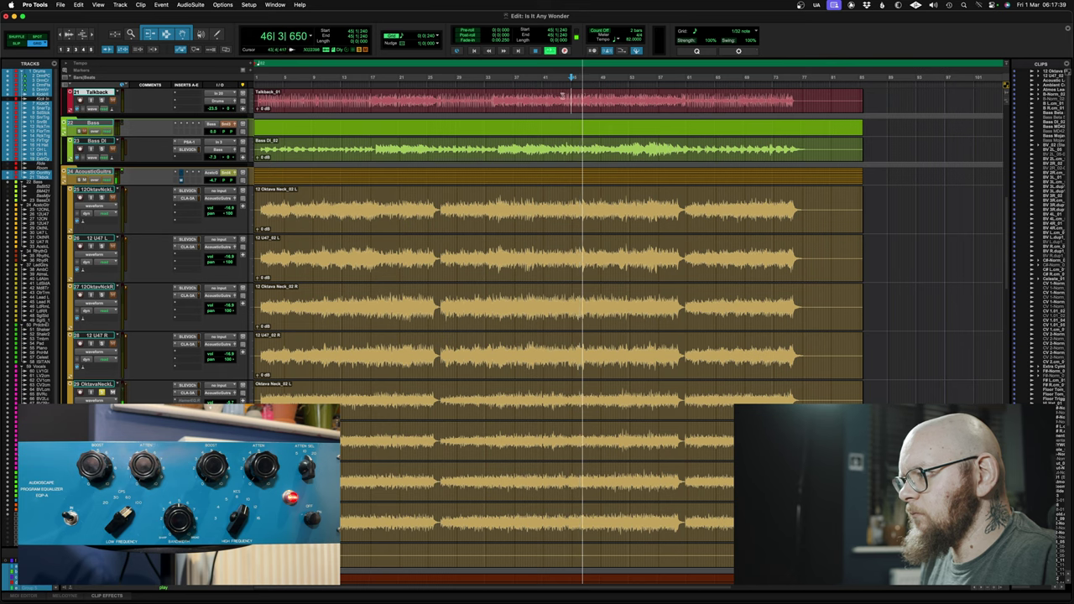
drag(571, 84, 514, 91)
key(space)
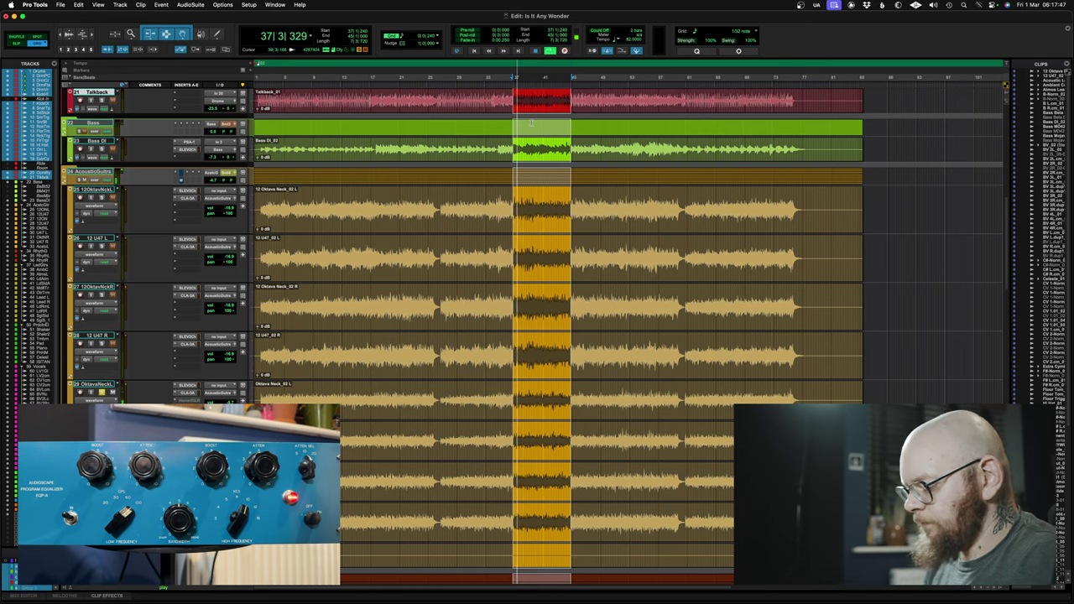
In the mixer, toggle the third insert on Oktava Neck L and audition the guitar unsoloed in the mix and soloed again
key(super+equal)
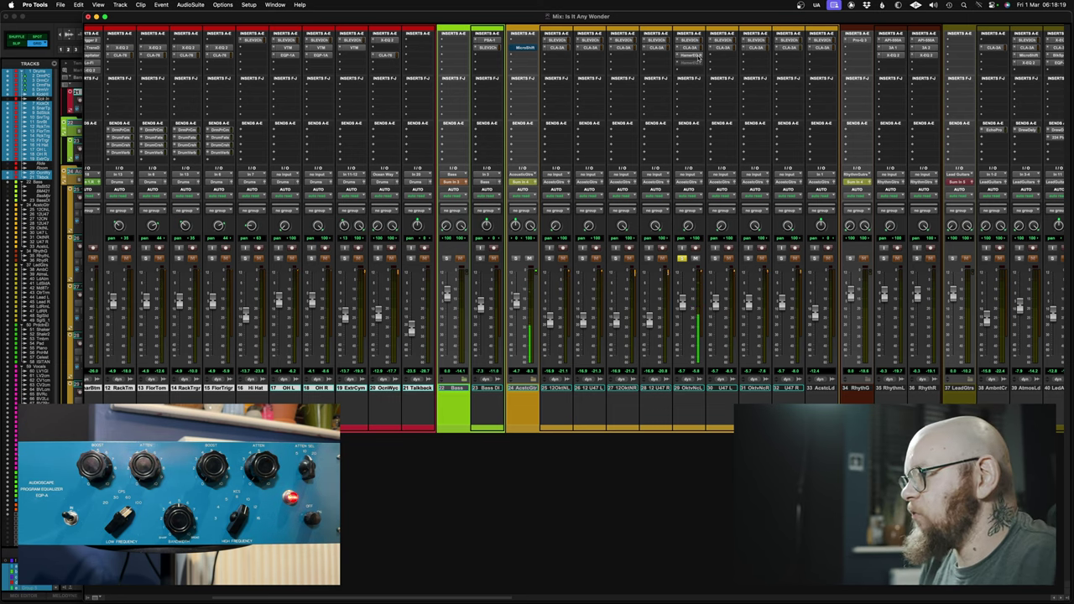
click(697, 57)
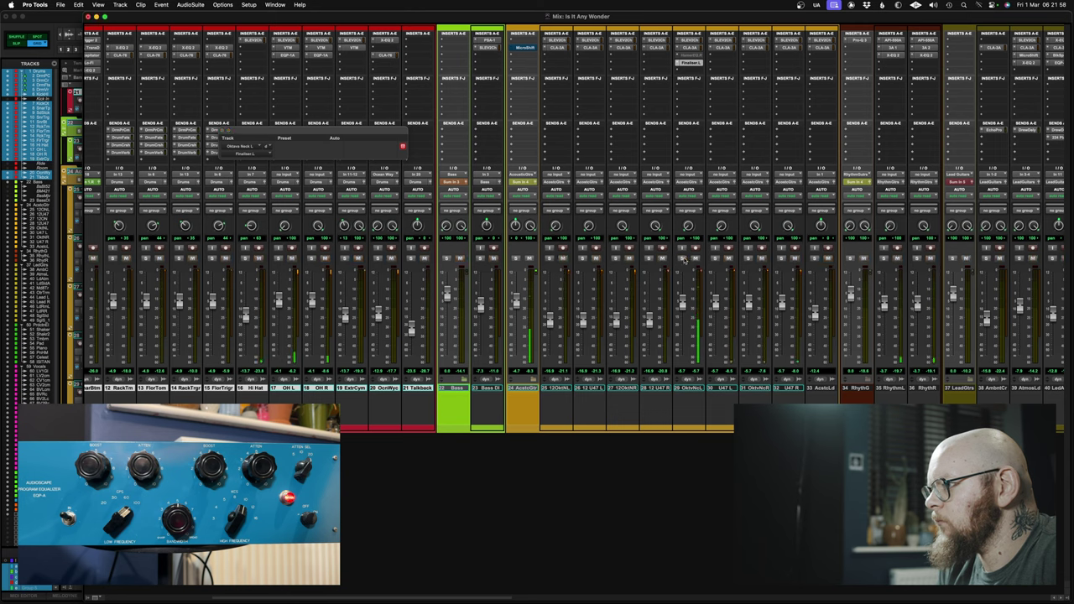
click(682, 259)
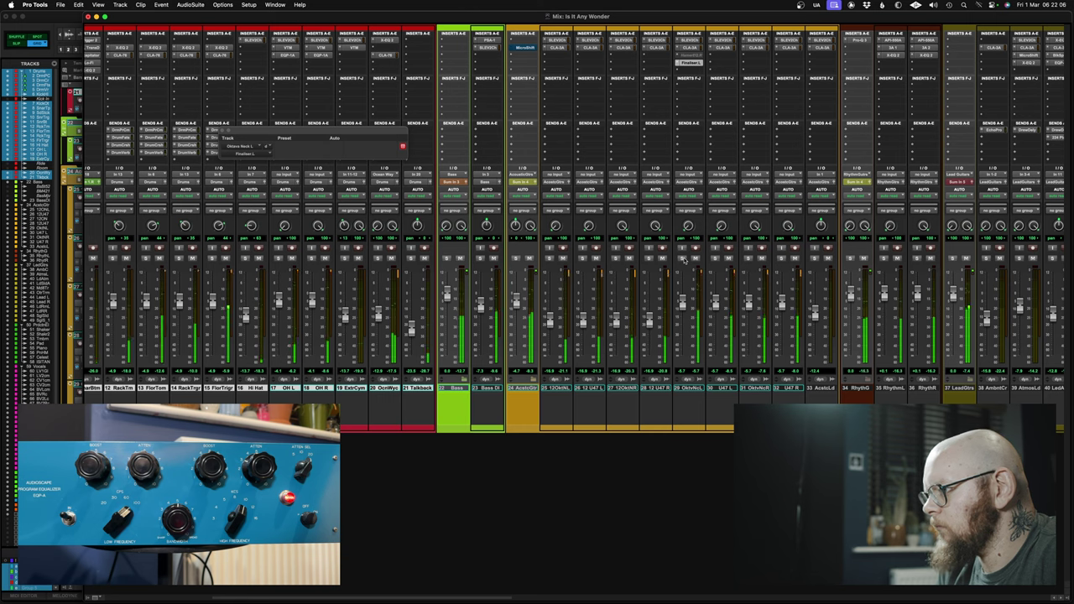
click(681, 257)
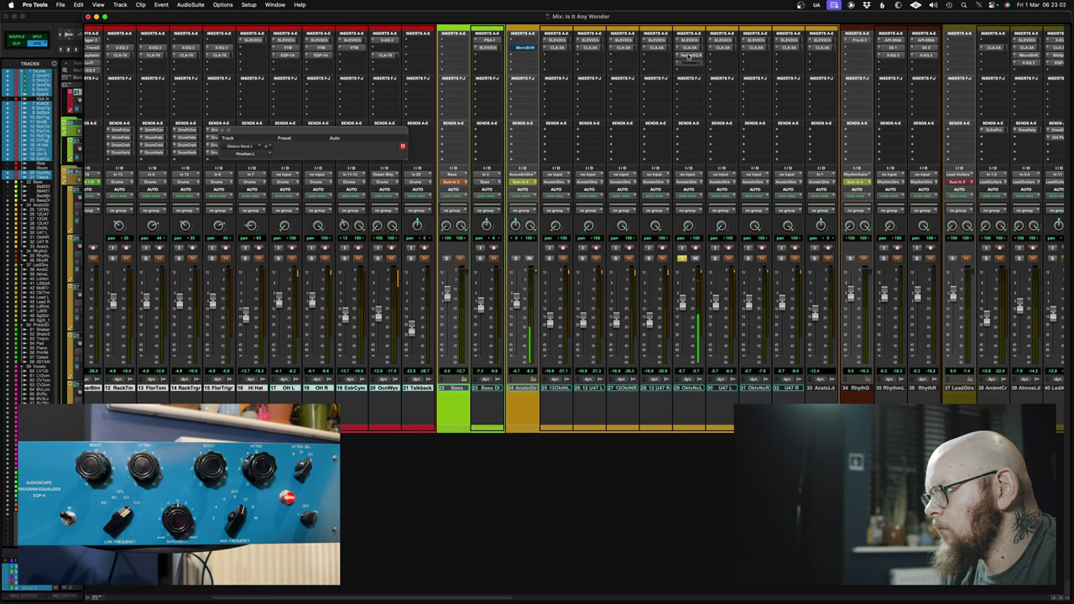
Compare the third and fourth inserts on the soloed Oktava Neck L channel by alternating which one is bypassed
click(689, 58)
click(684, 67)
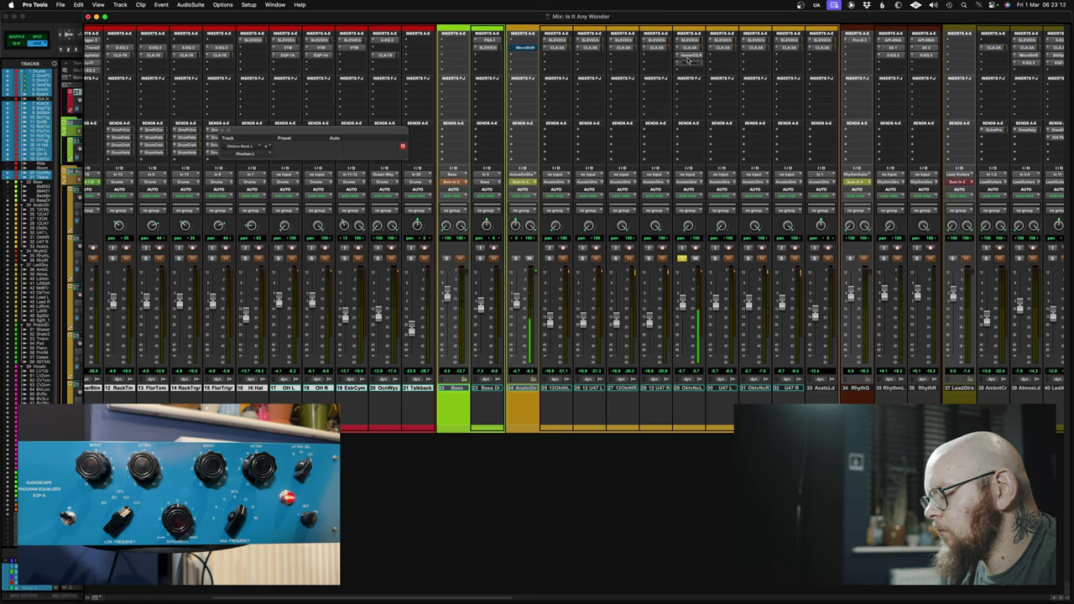
drag(689, 61, 690, 63)
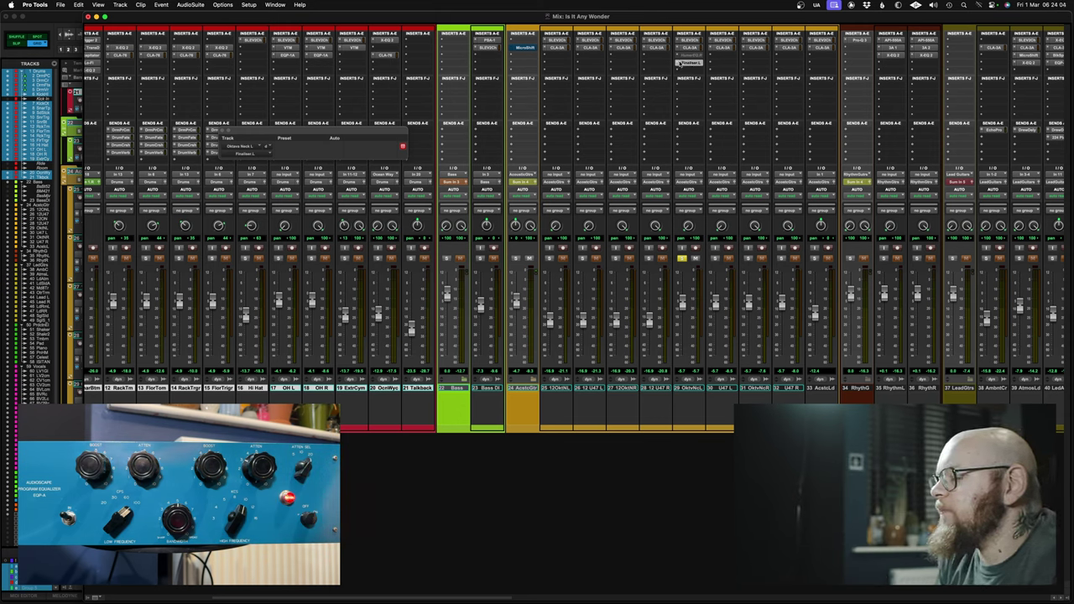
Insert the UAD Pultec EQP-1A in the fifth slot of Oktava Neck L and move its window clear of the inserts
click(693, 73)
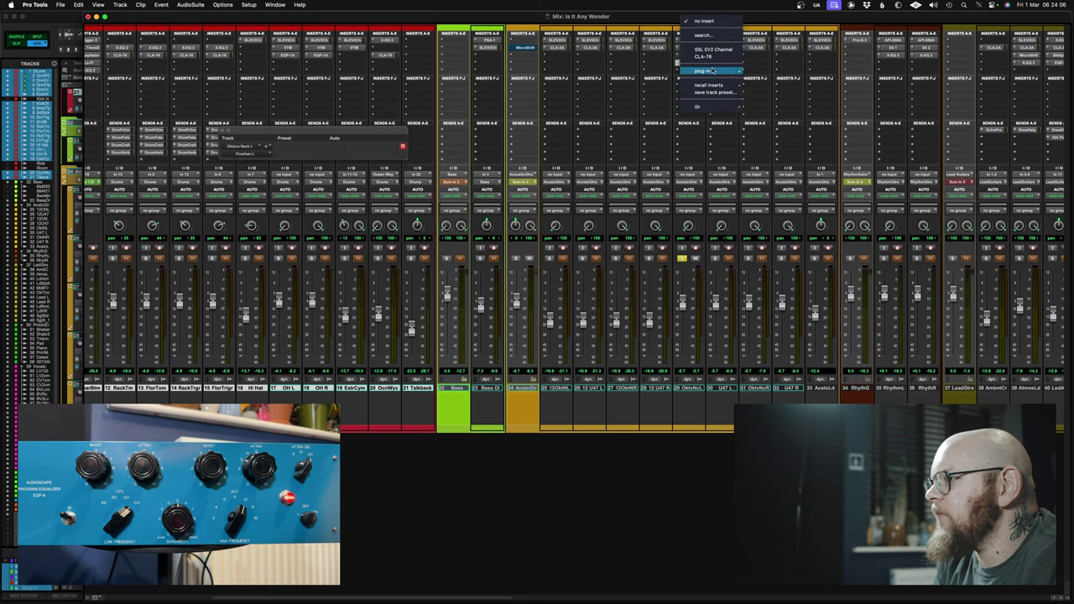
mouse_move(703, 71)
mouse_move(762, 71)
scroll(872, 589, down, 15)
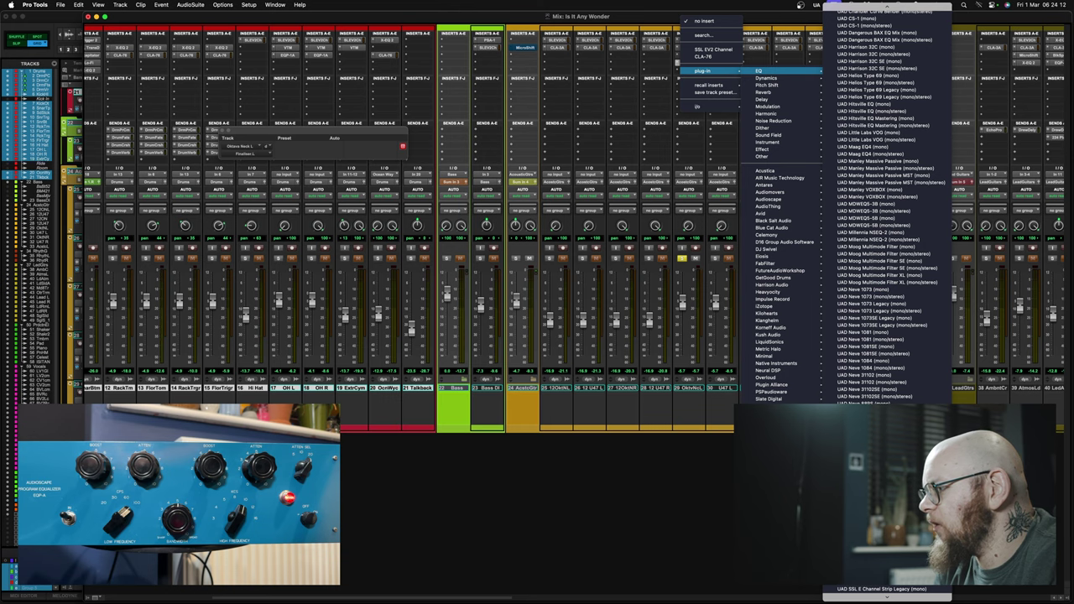
click(873, 587)
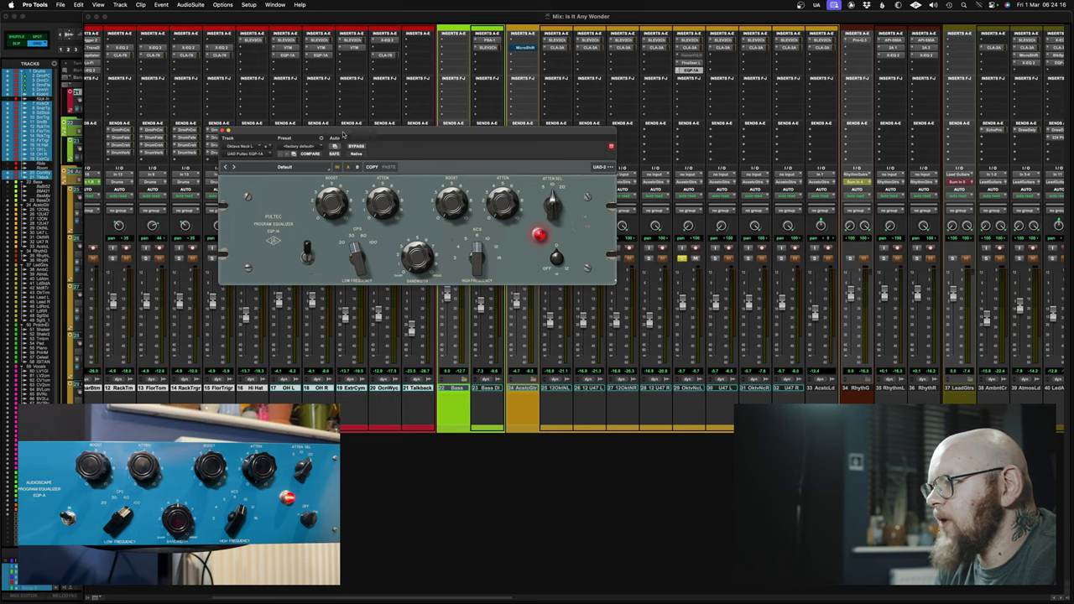
drag(344, 134, 583, 176)
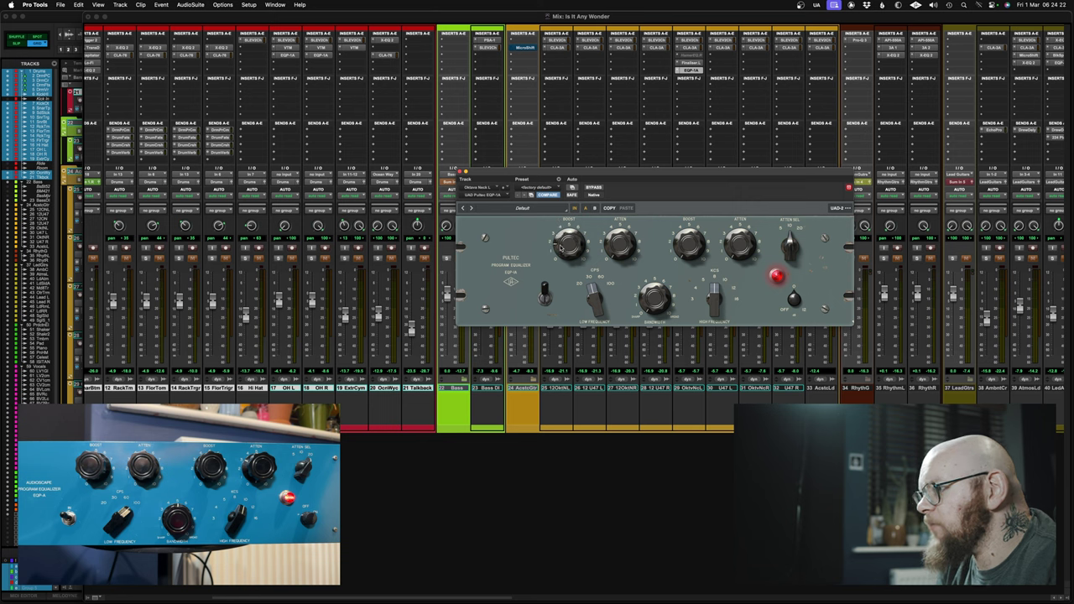
Set the EQP-1A's low frequency to 100 CPS, its high frequency to 10 KCS and its attenuation selector to 20
click(589, 297)
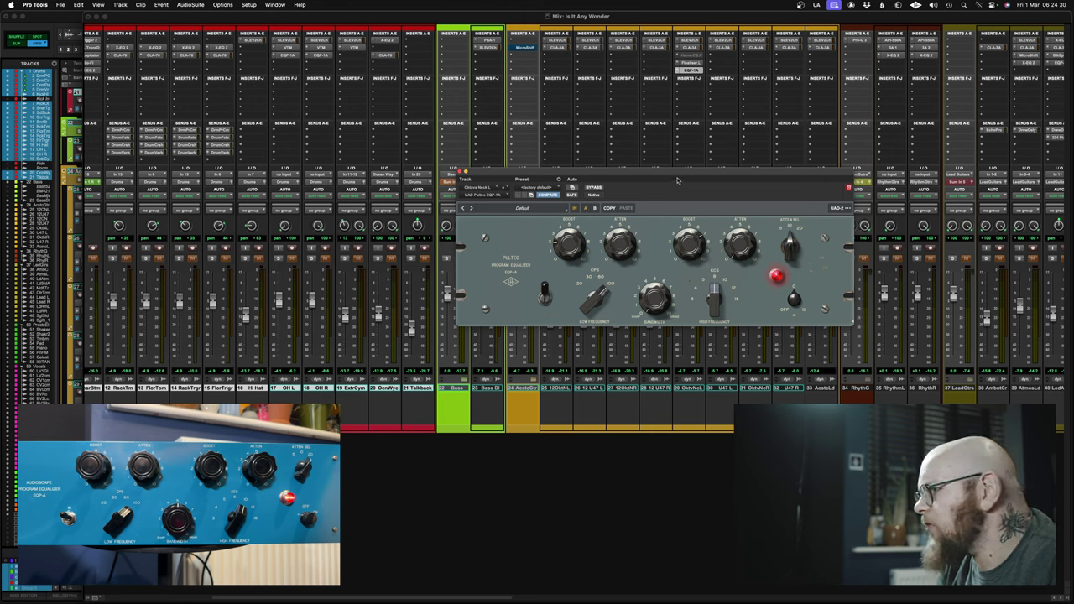
click(715, 294)
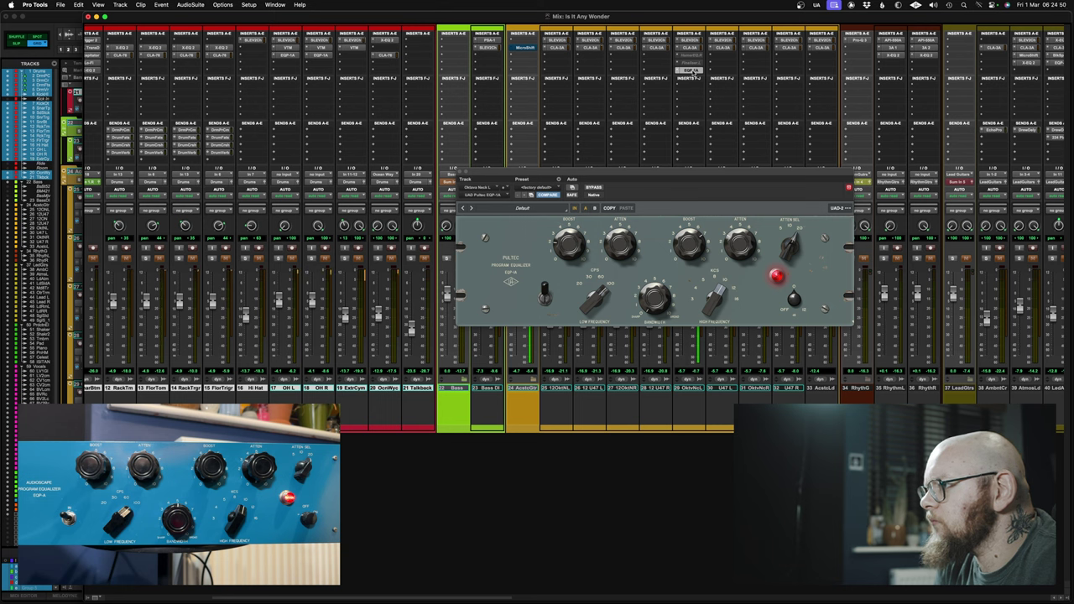
Compare the EQP-1A with the fourth and then the third insert on Oktava Neck L by alternating which one is bypassed
super+click(693, 71)
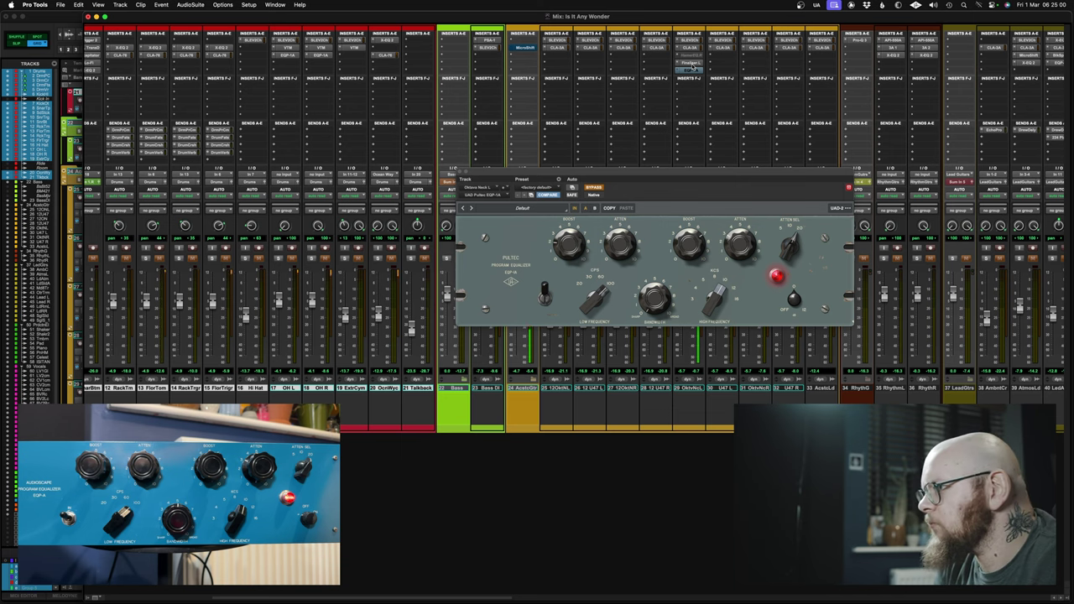
super+click(694, 71)
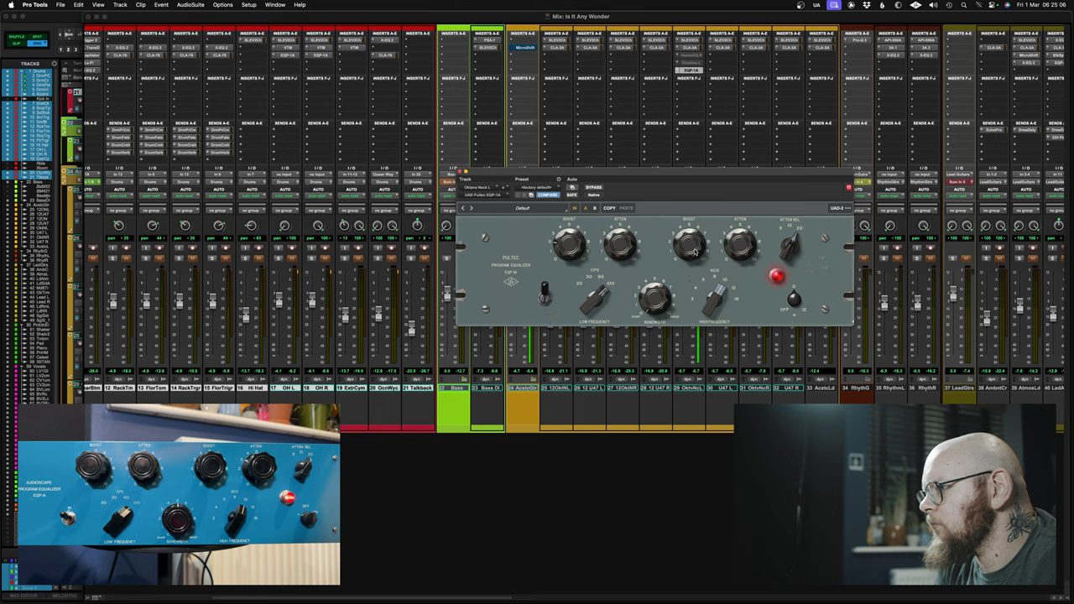
super+click(689, 71)
super+click(688, 65)
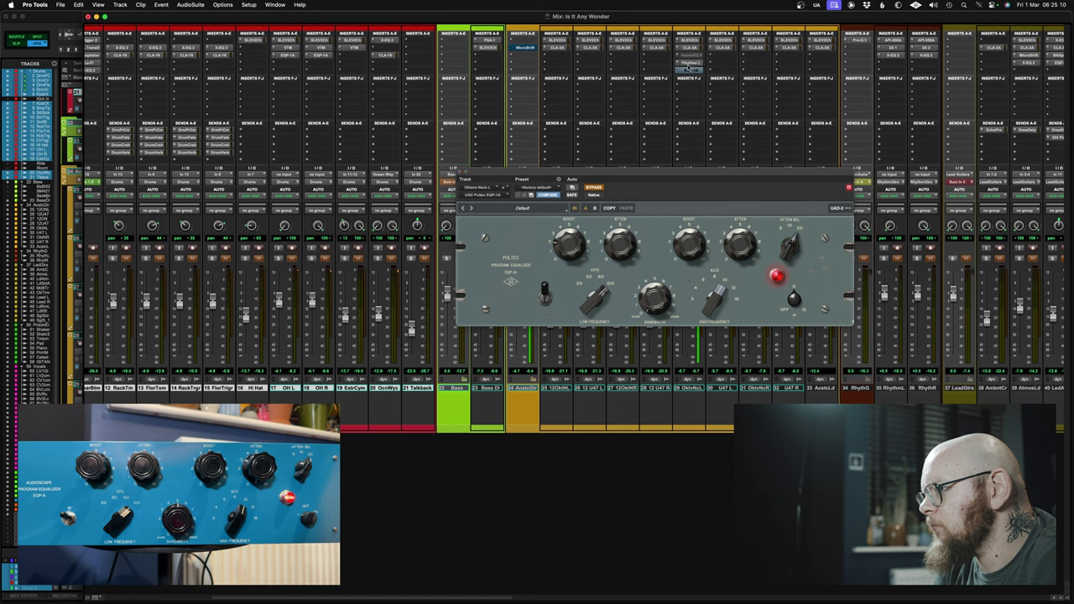
super+click(689, 63)
super+click(689, 71)
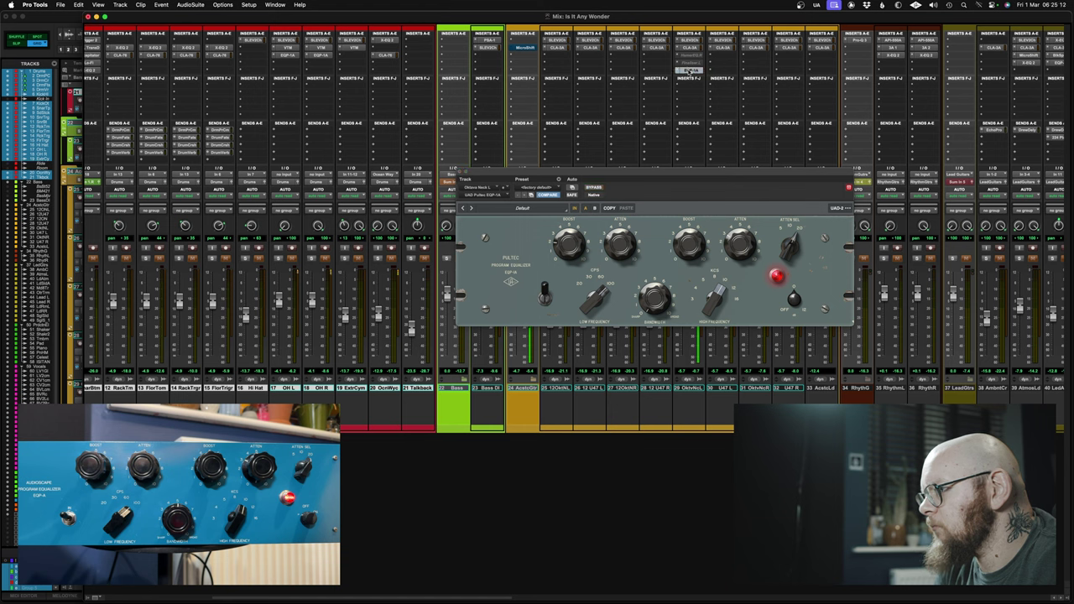
super+click(689, 71)
super+click(689, 63)
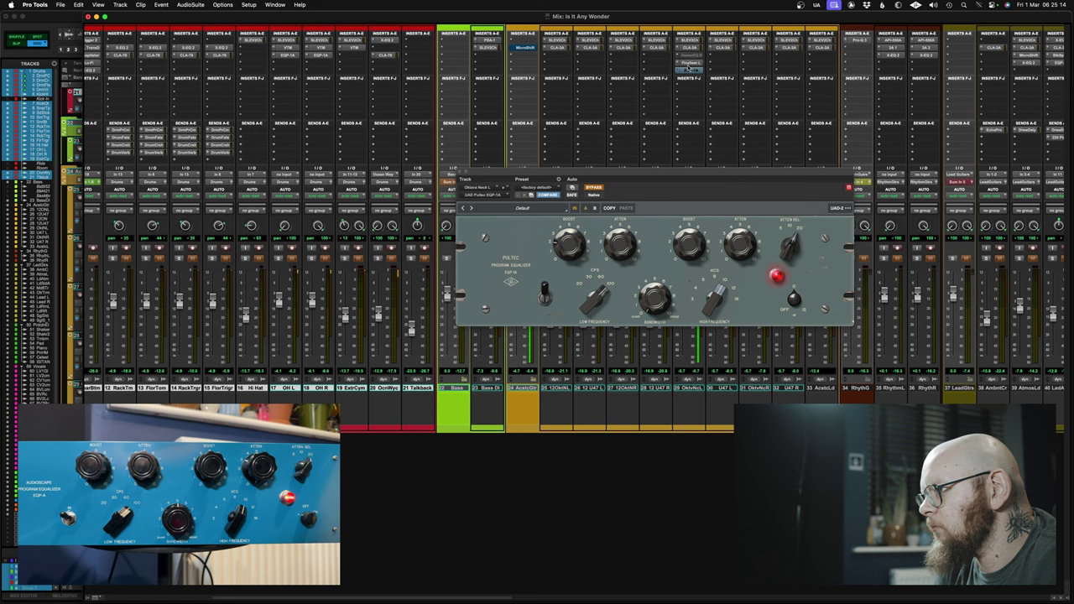
super+click(689, 64)
super+click(690, 70)
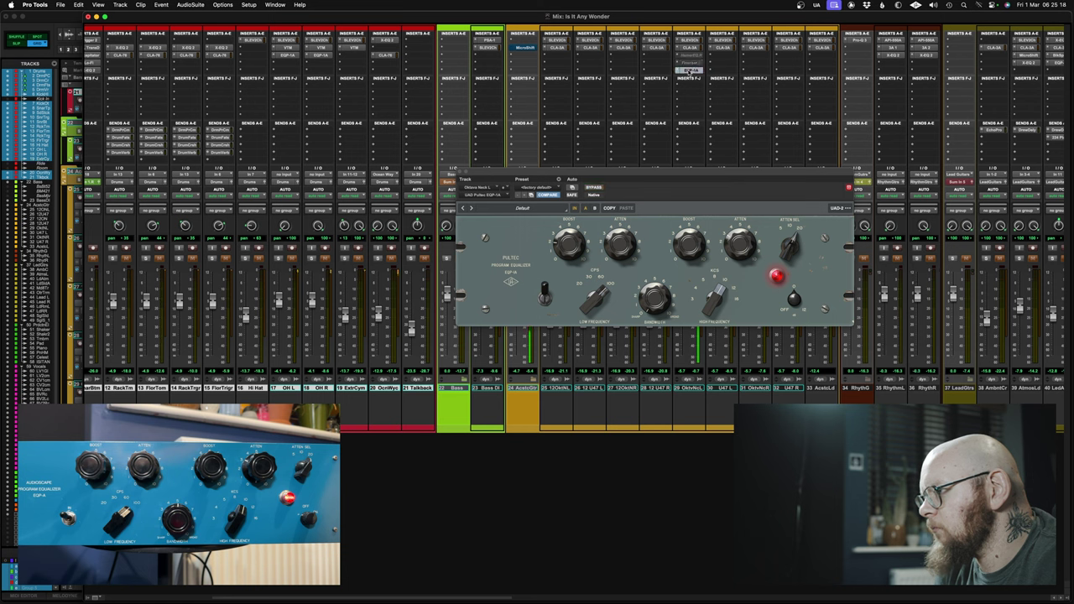
super+click(689, 70)
super+click(689, 64)
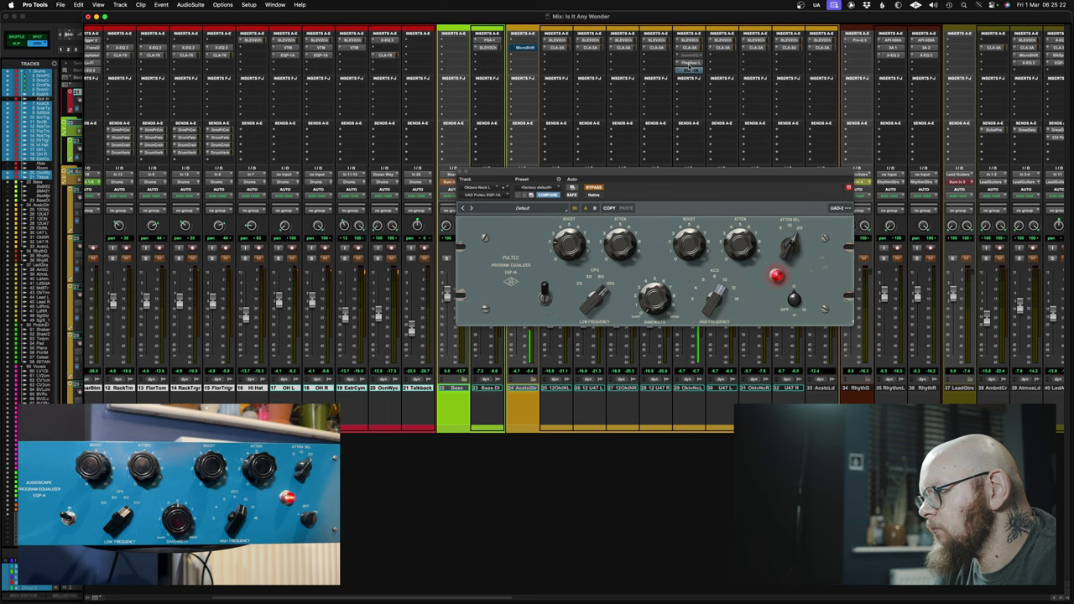
super+click(690, 64)
super+click(689, 71)
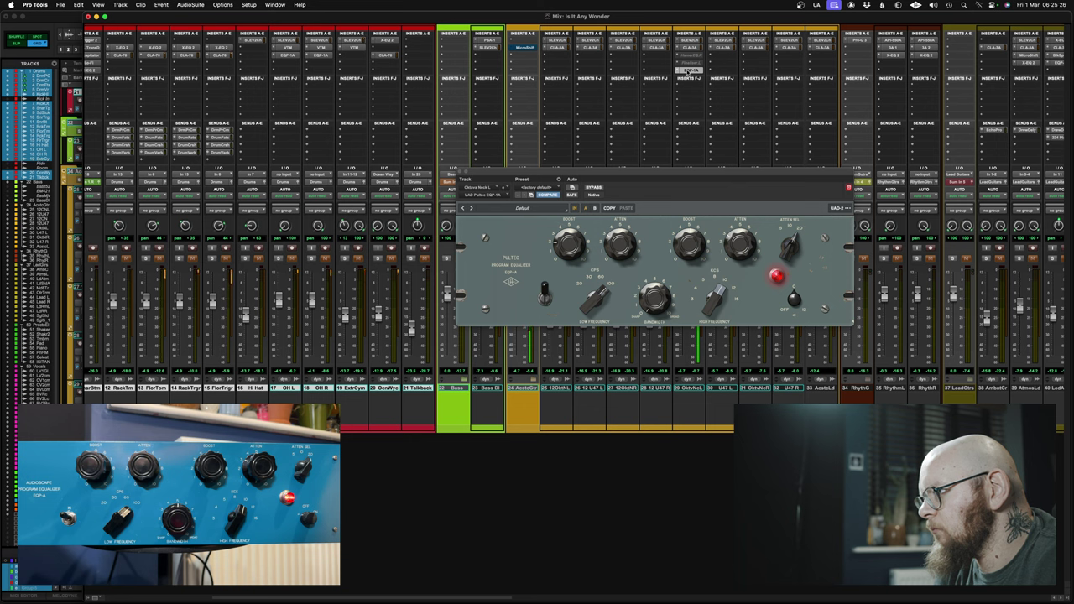
super+click(689, 71)
super+click(687, 57)
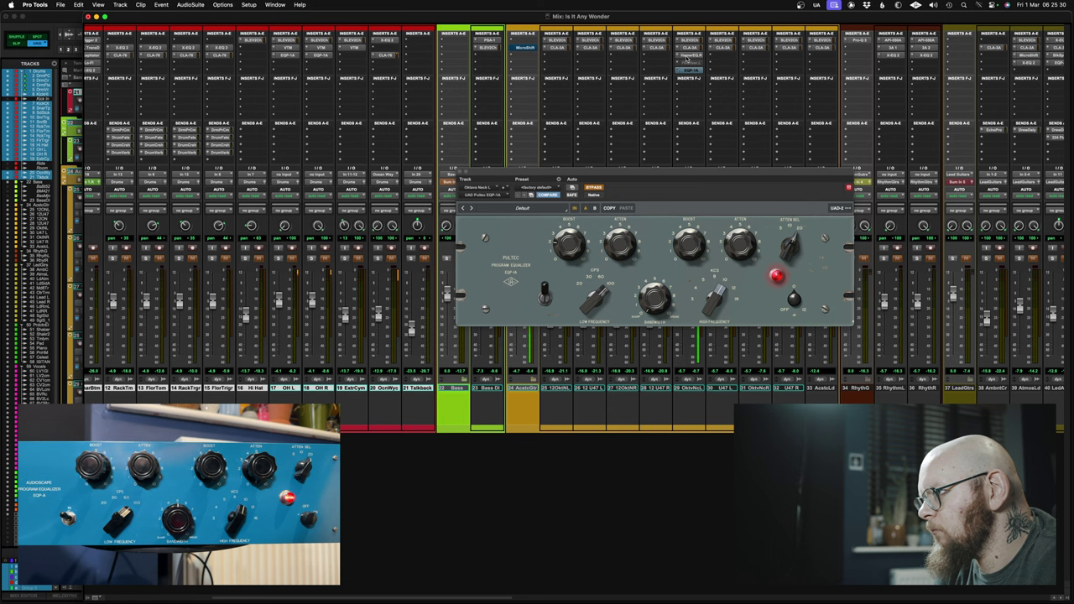
Compare the EQP-1A with the third and then the fourth insert on Oktava Neck L by alternating bypasses, dismissing the bypass warning
super+click(687, 57)
super+click(688, 70)
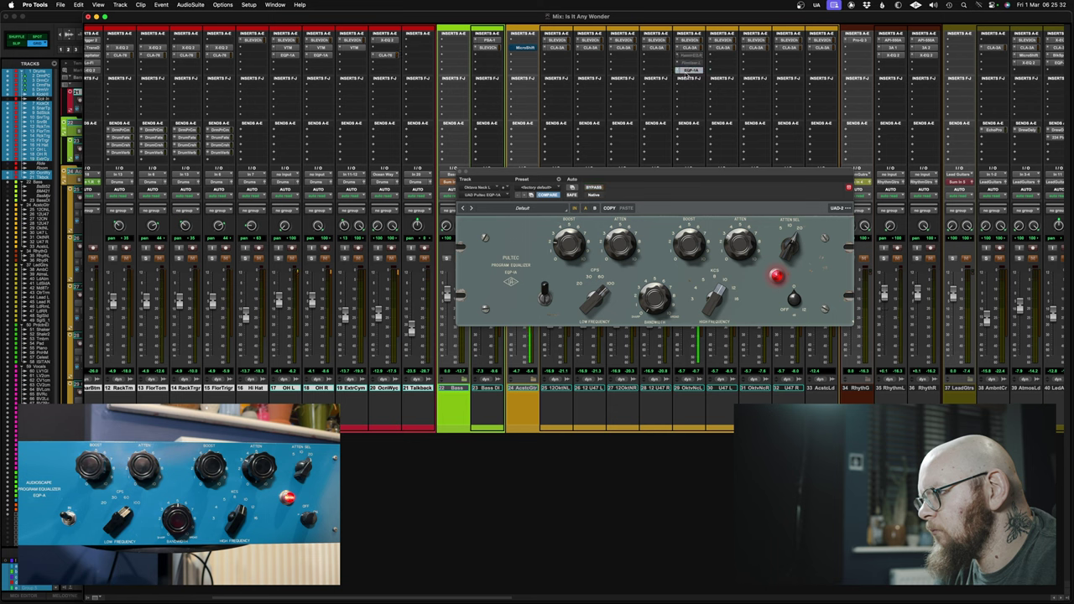
super+click(689, 70)
super+click(687, 59)
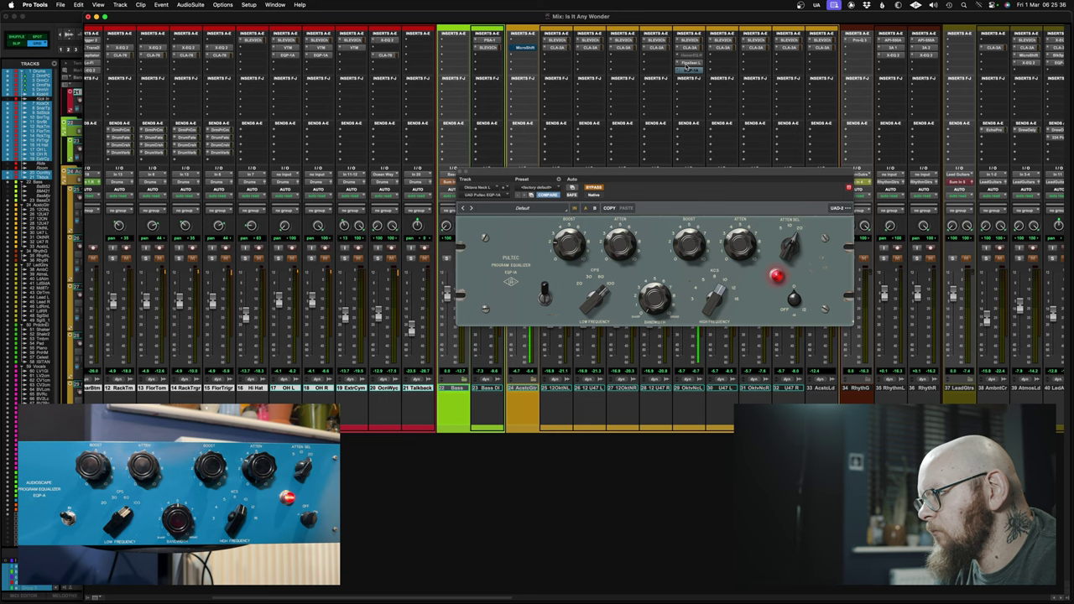
super+click(687, 69)
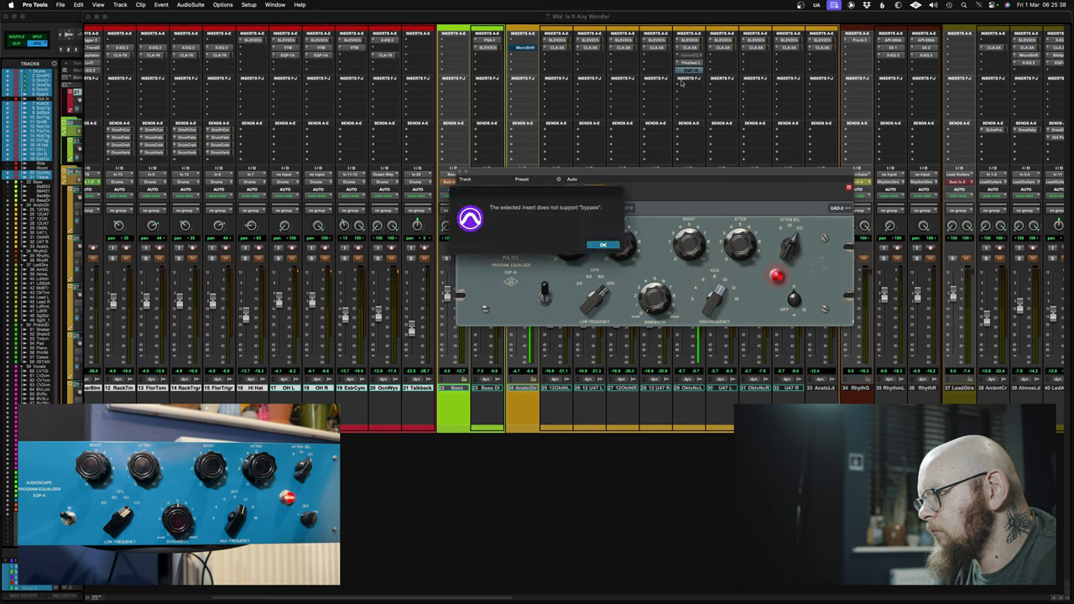
click(611, 247)
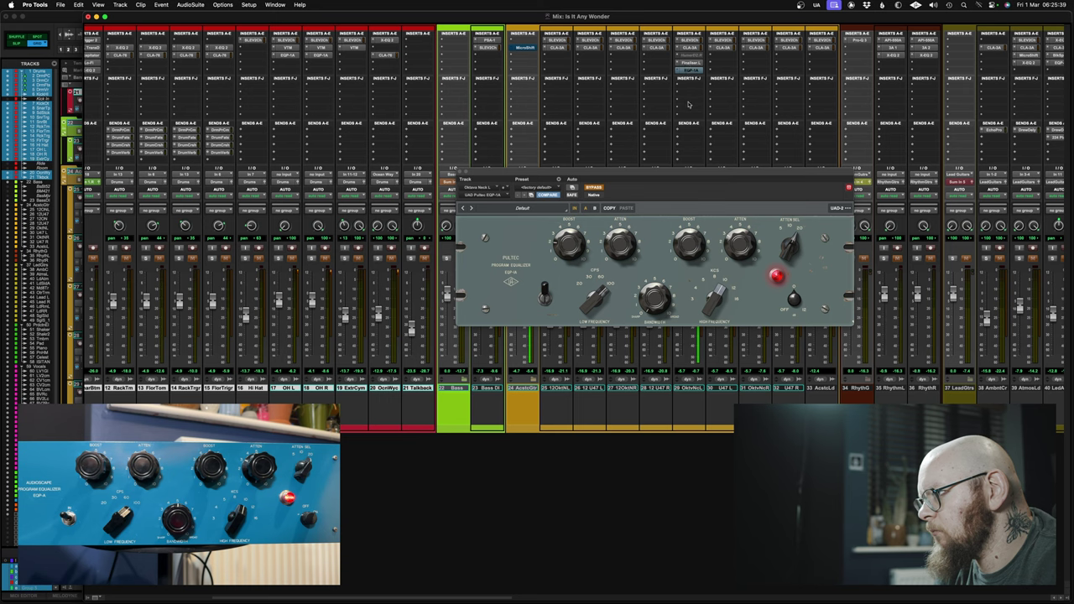
Compare the EQP-1A with the Finaliser.L insert on Oktava Neck L by alternating which one is bypassed
super+click(689, 63)
super+click(689, 70)
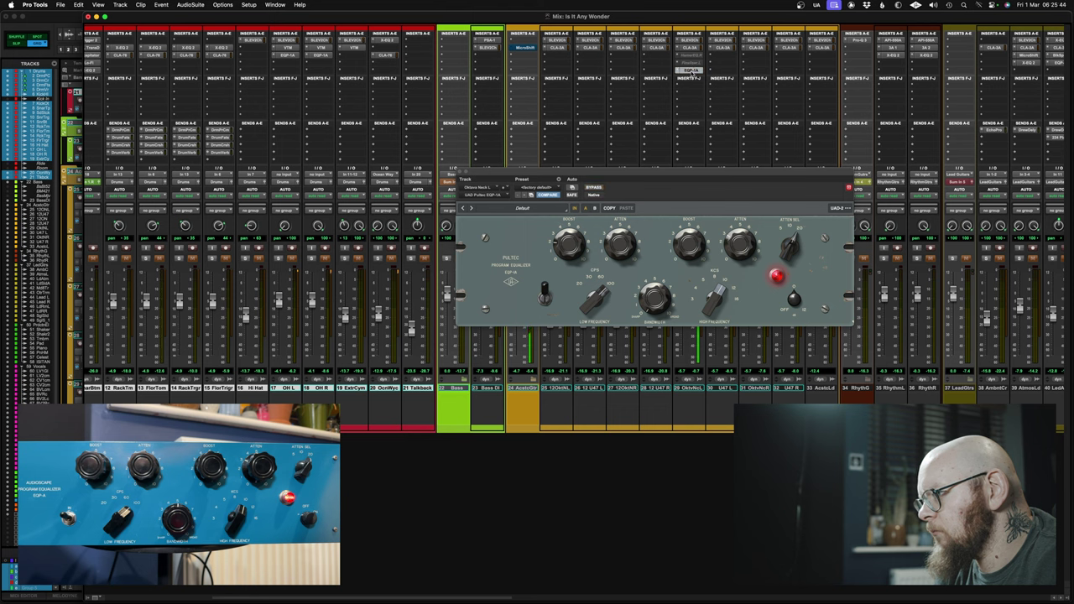
super+click(692, 71)
super+click(693, 63)
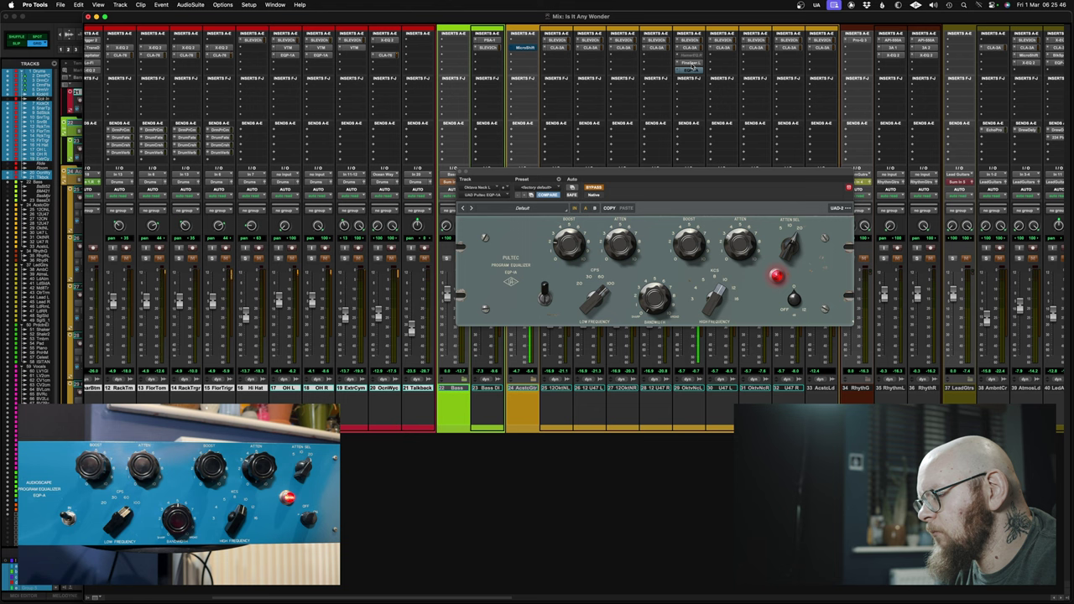
super+click(693, 64)
super+click(693, 70)
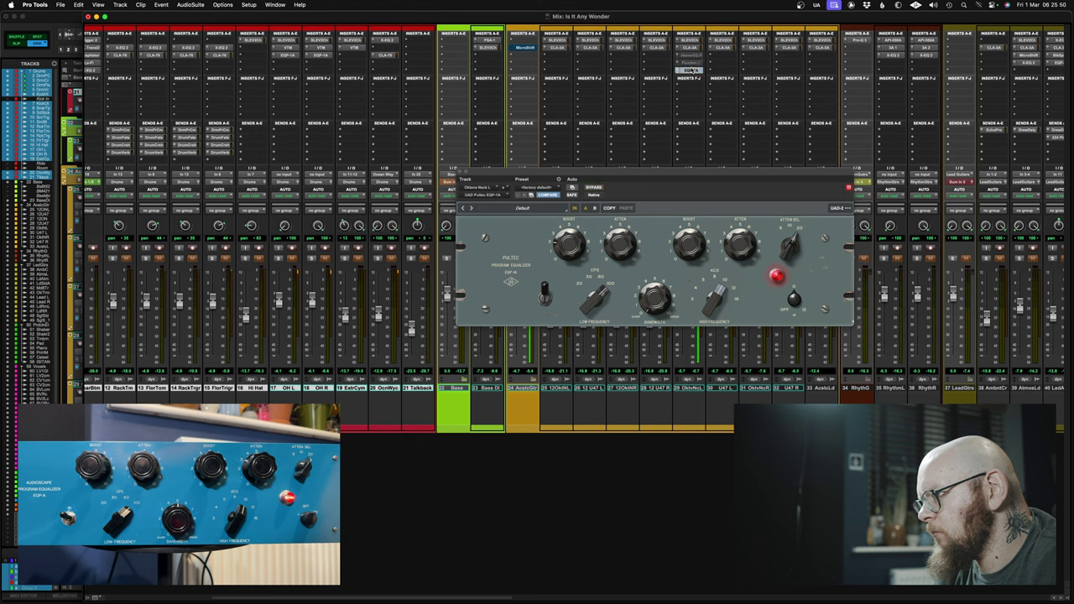
Compare the EQP-1A with the Hammer EQ.R and then the Finaliser.L insert on Oktava Neck L, ending with only the EQP-1A active
super+click(691, 71)
super+click(691, 61)
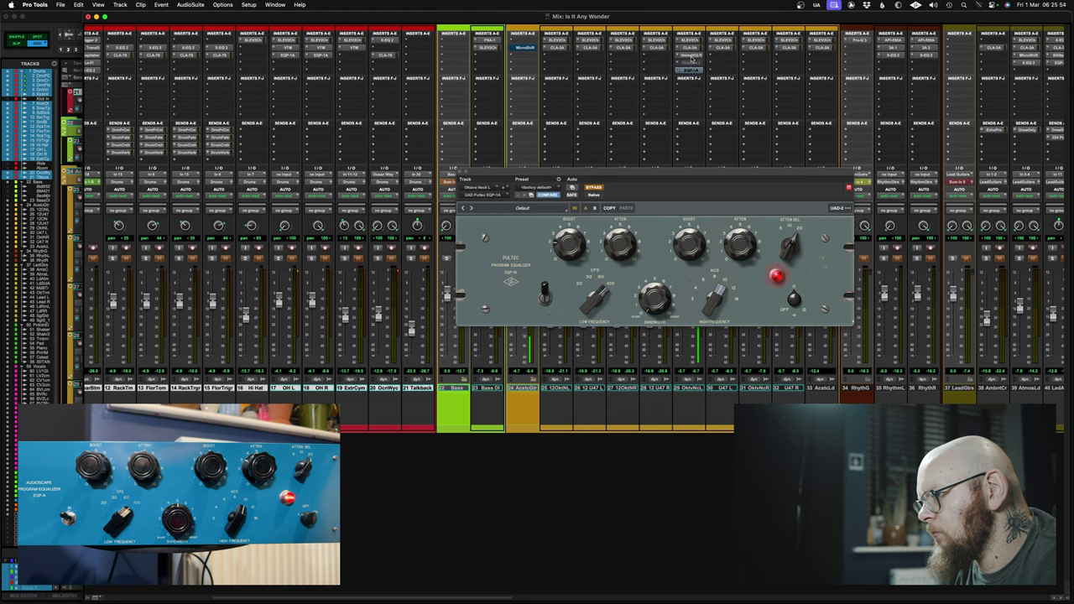
super+click(692, 55)
super+click(694, 70)
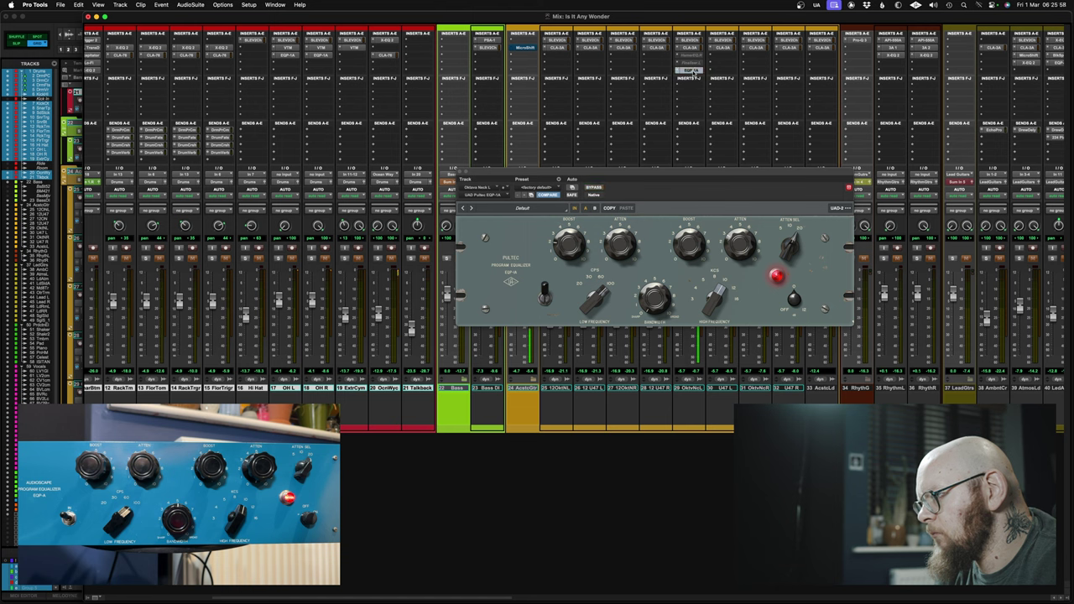
super+click(694, 71)
super+click(693, 62)
drag(694, 67, 694, 70)
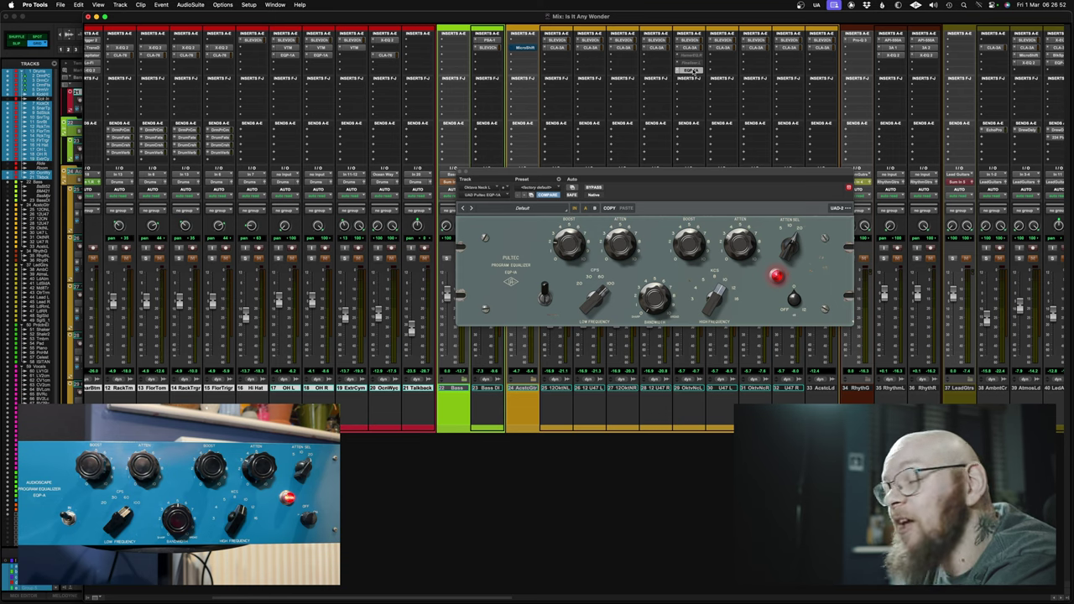
Remove the third, fourth and fifth inserts from Oktava Neck L and take the channel out of solo
scroll(629, 109, left, 5)
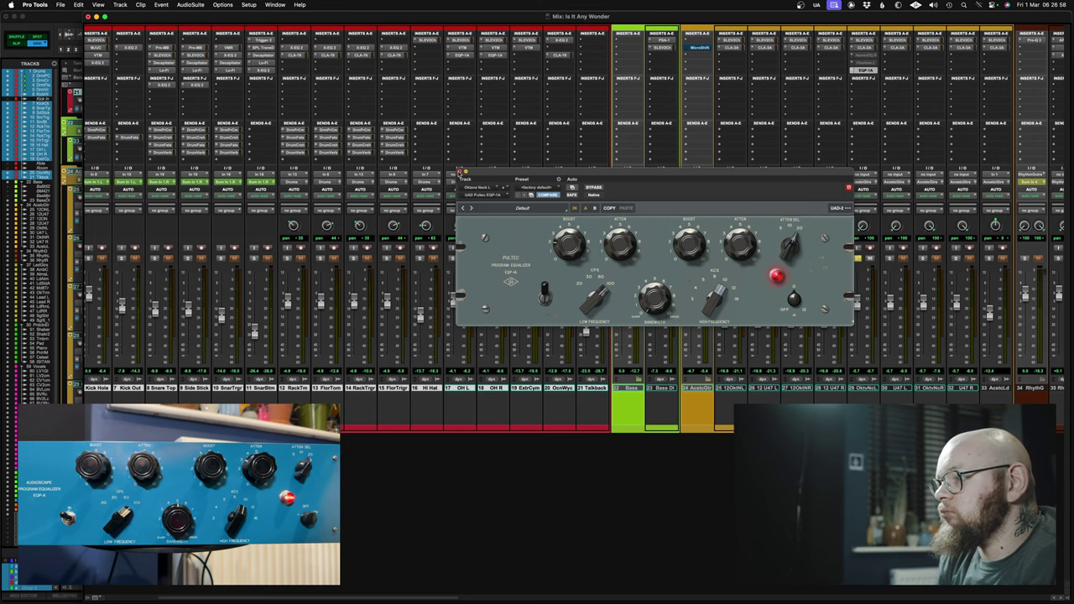
click(460, 171)
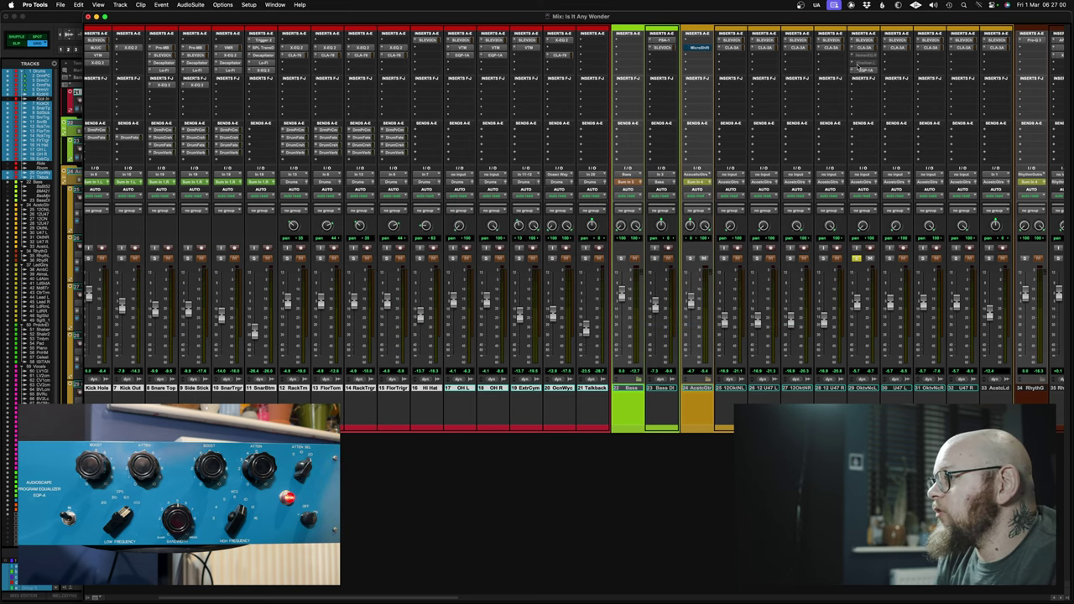
mouse_move(853, 63)
mouse_down()
mouse_move(856, 34)
mouse_move(856, 84)
mouse_move(854, 50)
mouse_up()
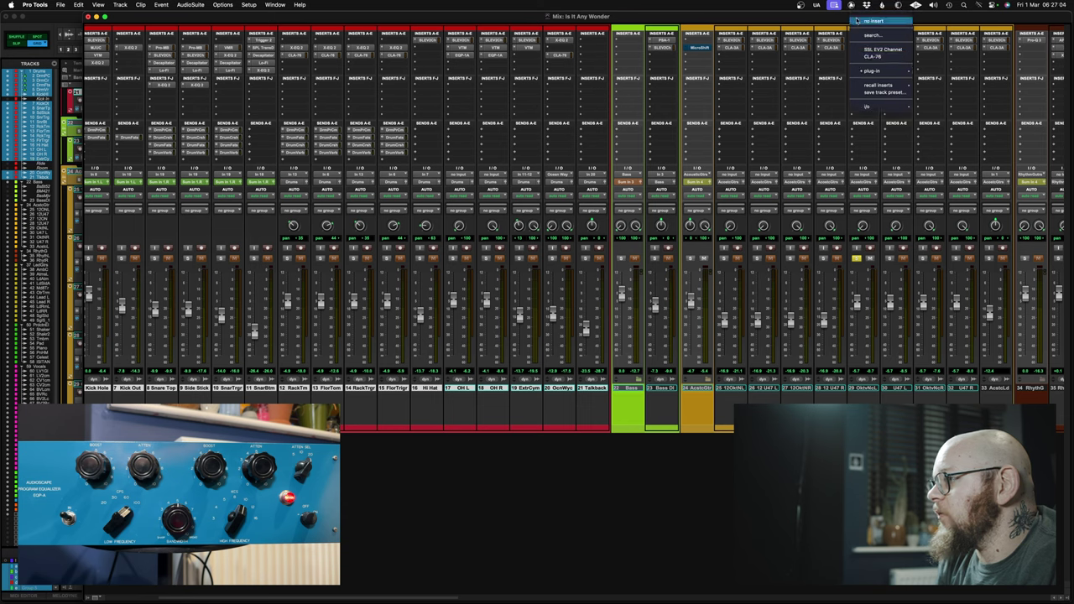
click(857, 34)
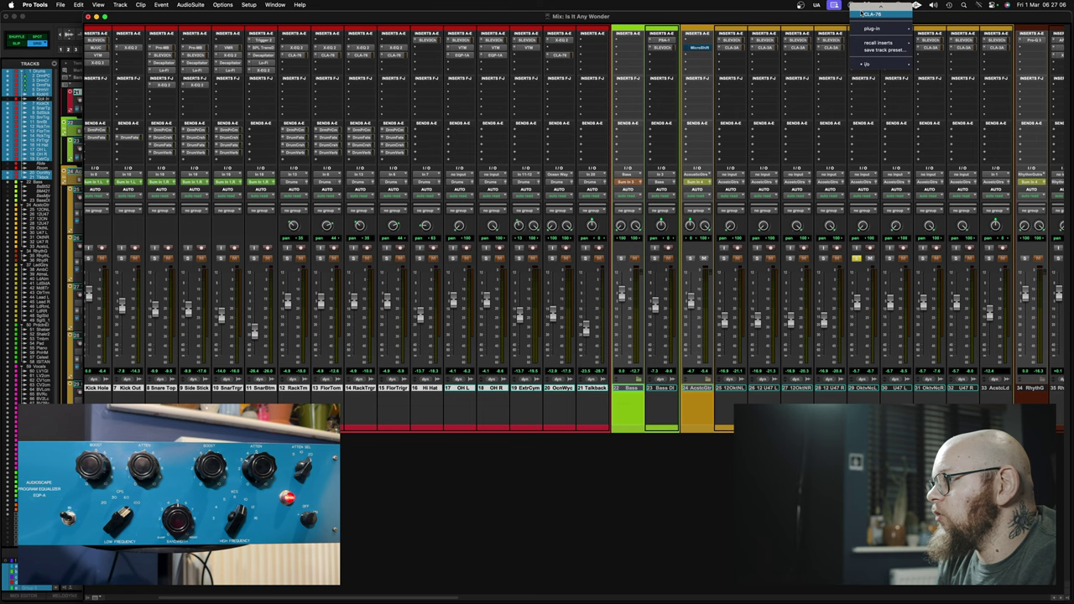
click(854, 80)
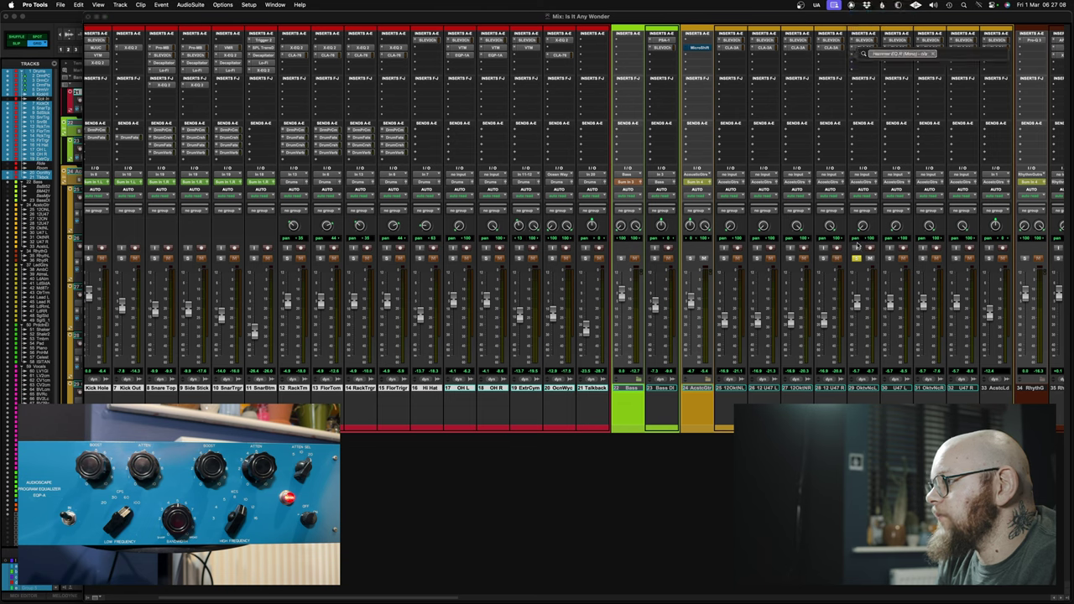
key(Return)
click(851, 56)
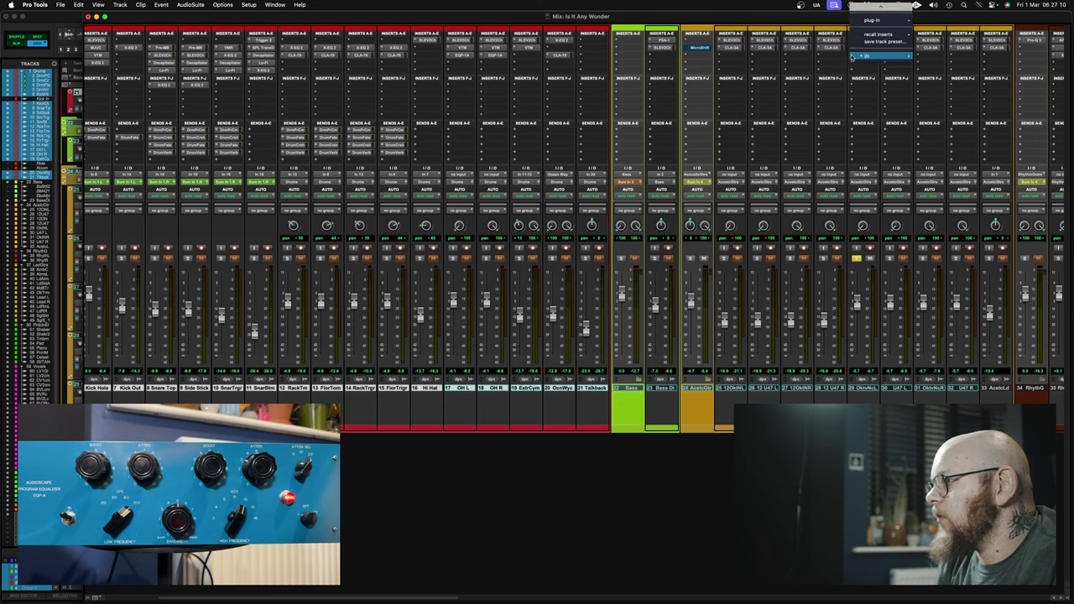
click(860, 34)
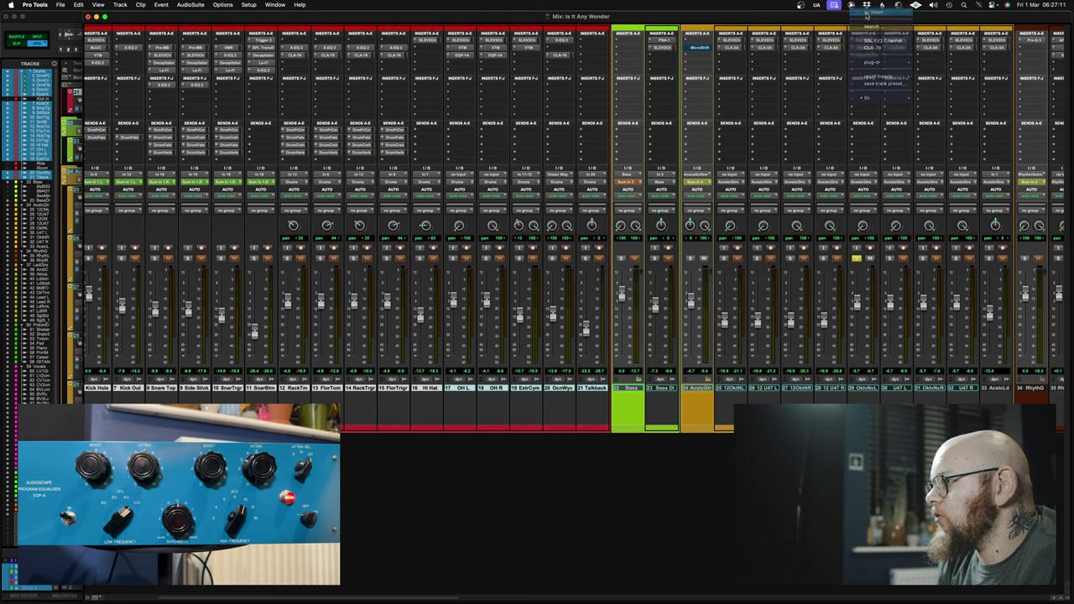
click(856, 259)
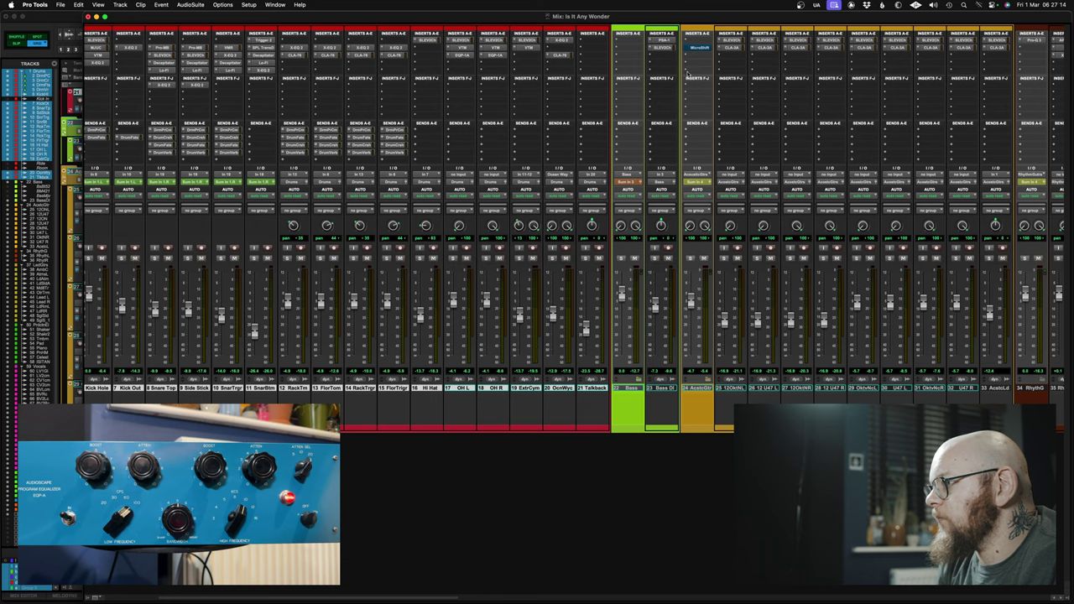
Solo the Kick Hole channel and bypass its X-EQ 2 insert
scroll(316, 311, left, 5)
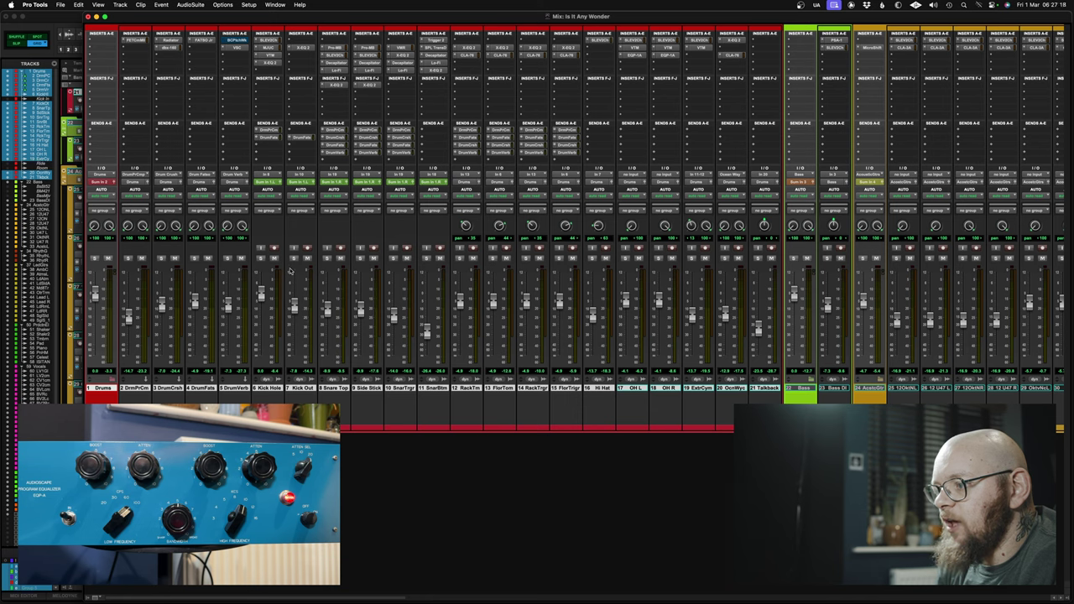
click(261, 258)
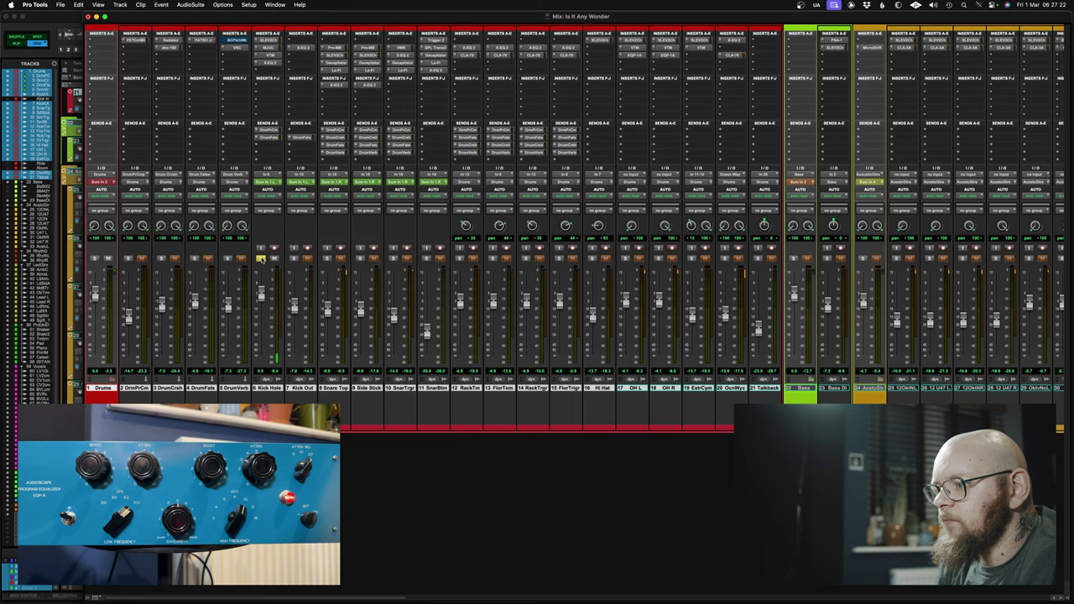
click(269, 64)
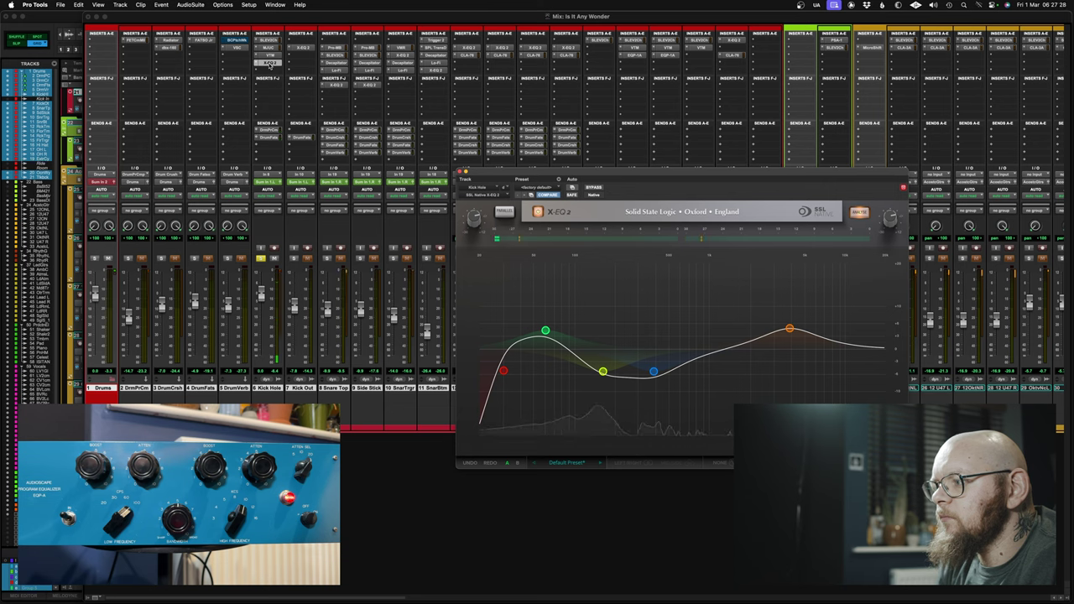
super+click(269, 64)
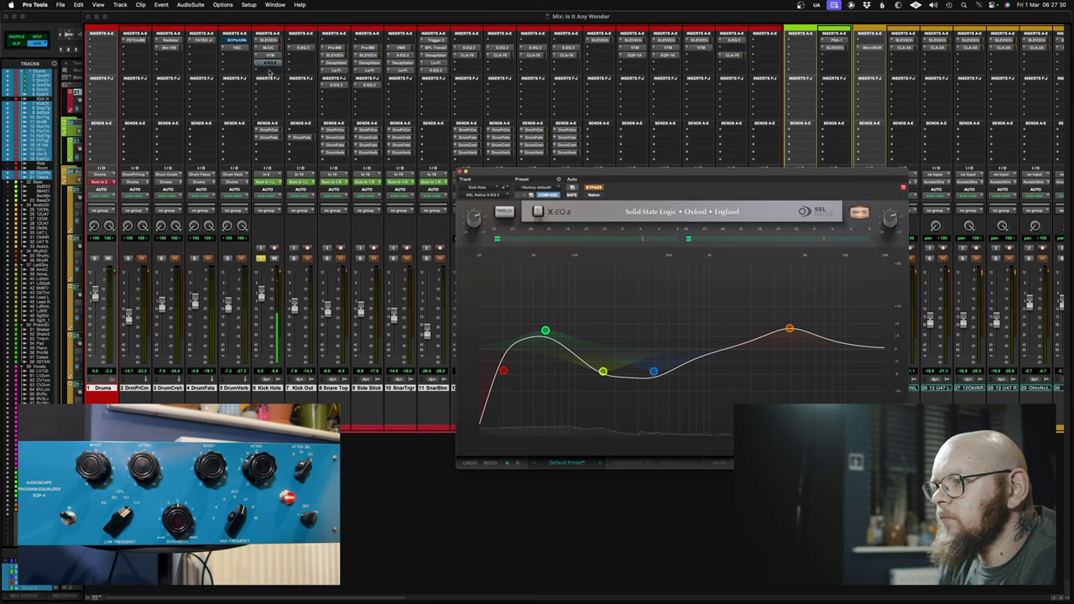
Insert the Finaliser.L (Mono) hardware insert in the fifth slot of Kick Hole, below X-EQ 2
click(269, 67)
mouse_move(295, 107)
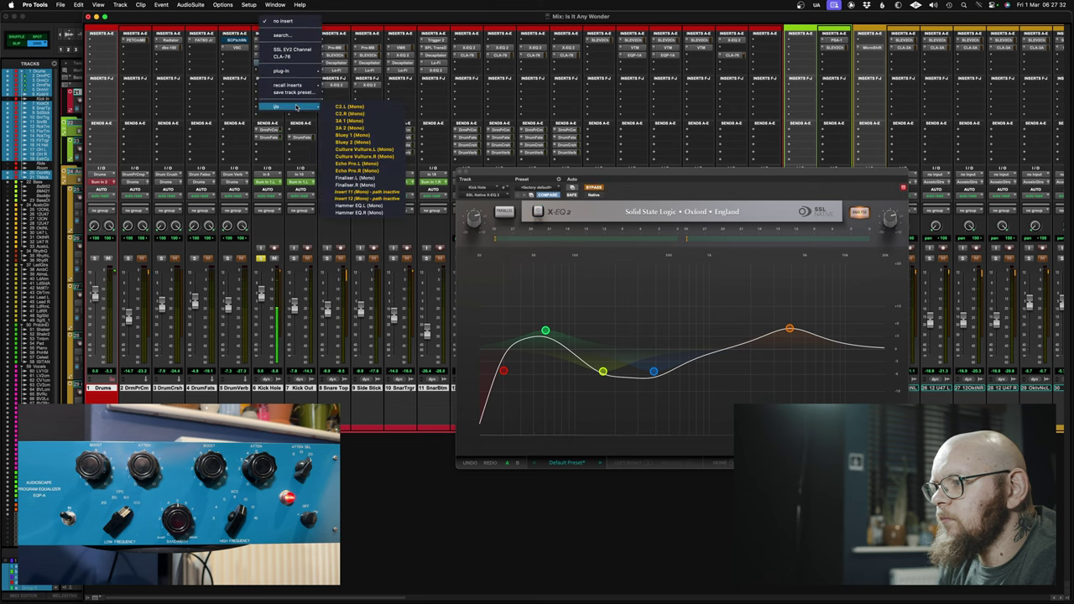
click(360, 184)
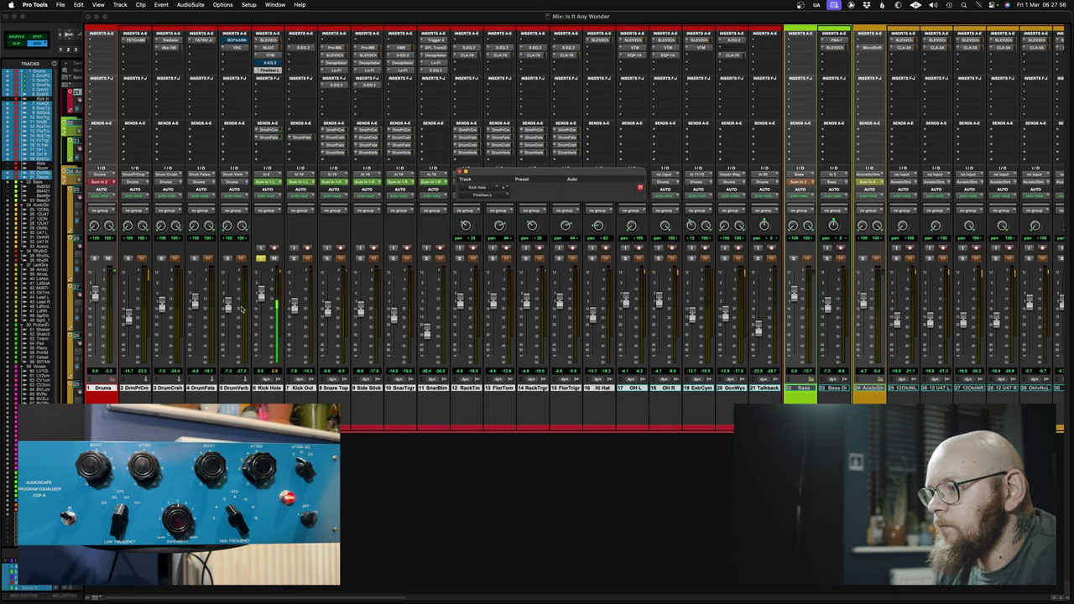
Audition Kick Hole with Finaliser.L alone and in the full mix by switching its solo off and on
click(261, 257)
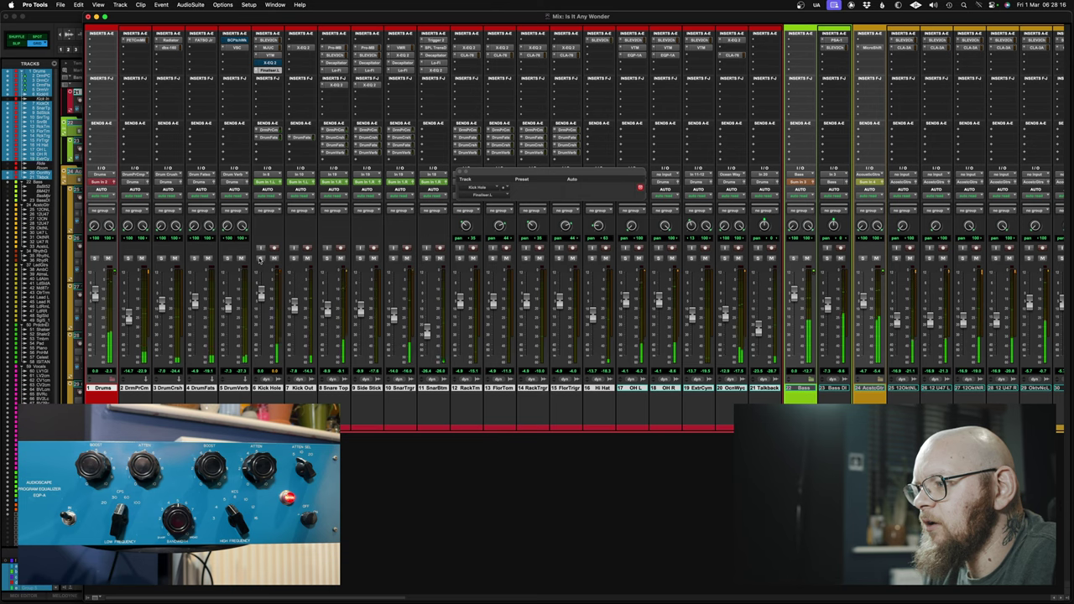
click(260, 258)
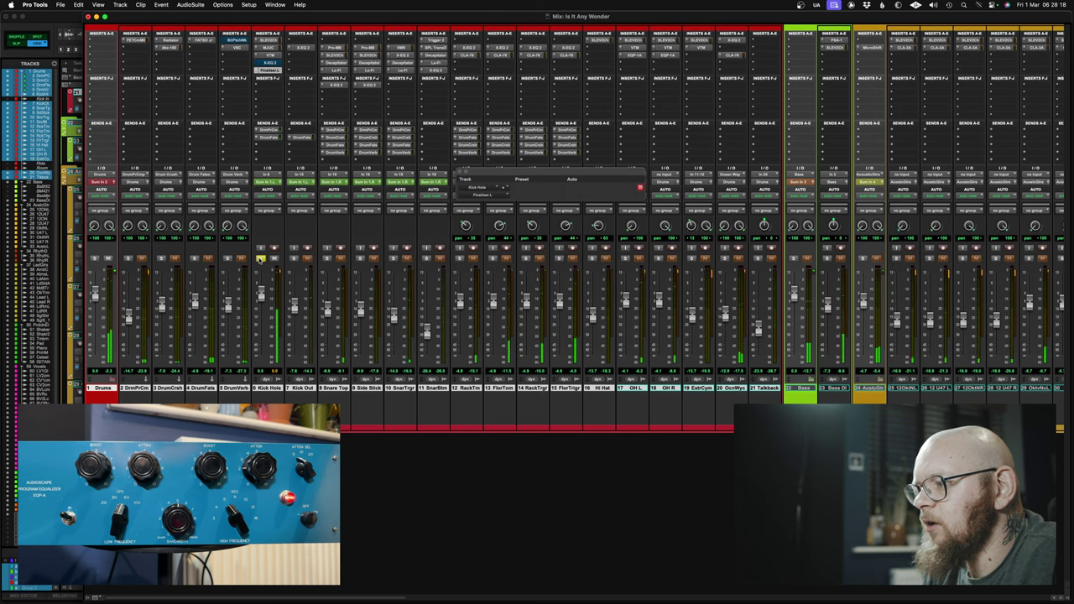
click(260, 259)
click(260, 258)
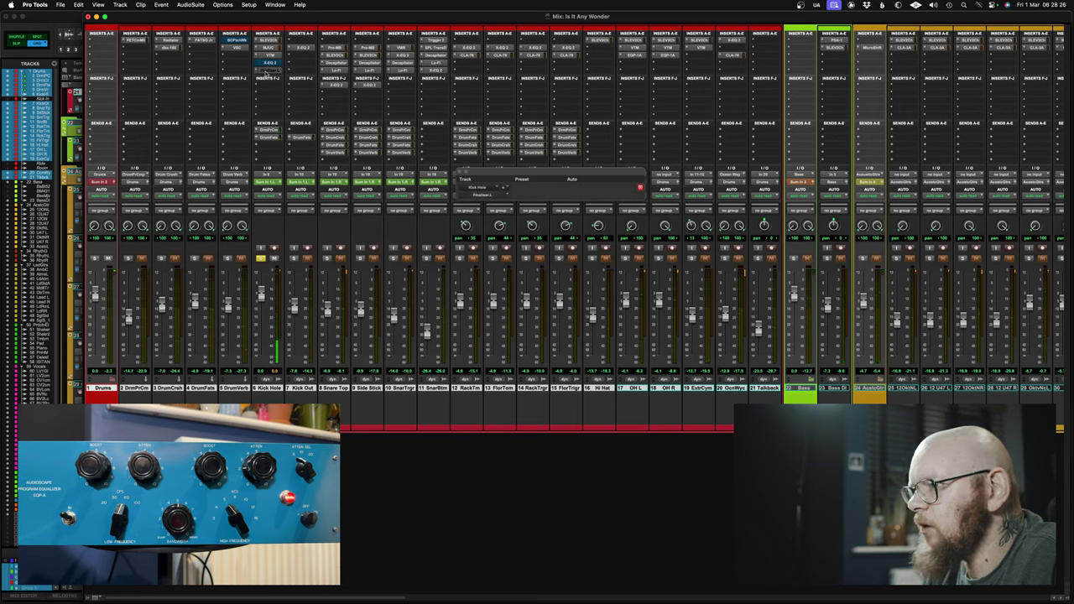
Unsolo Kick Hole and restore its original chain by removing Finaliser.L and reactivating X-EQ 2
click(261, 259)
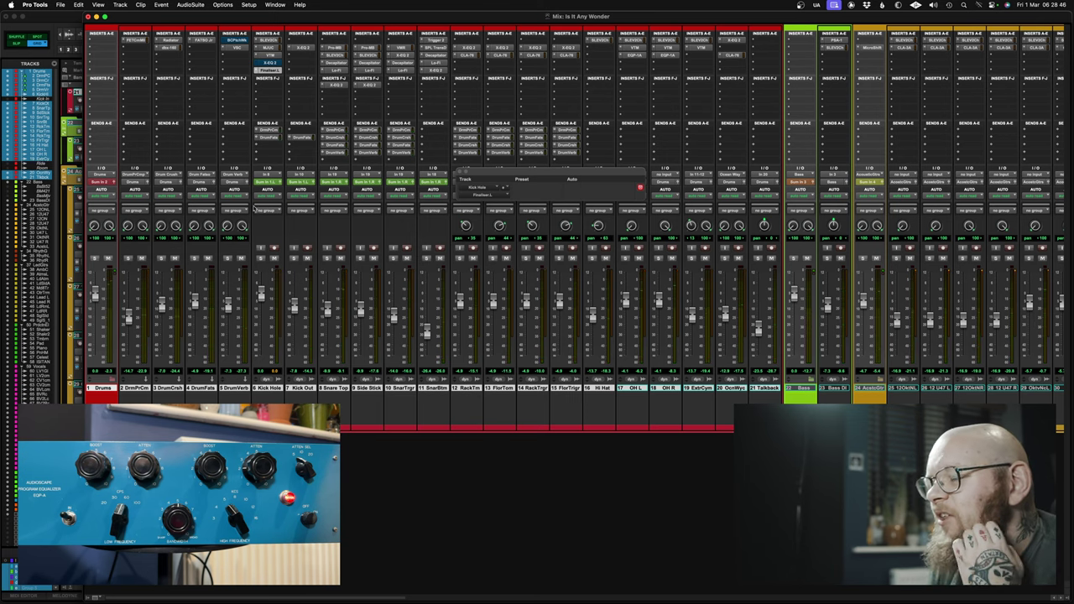
click(256, 71)
click(265, 67)
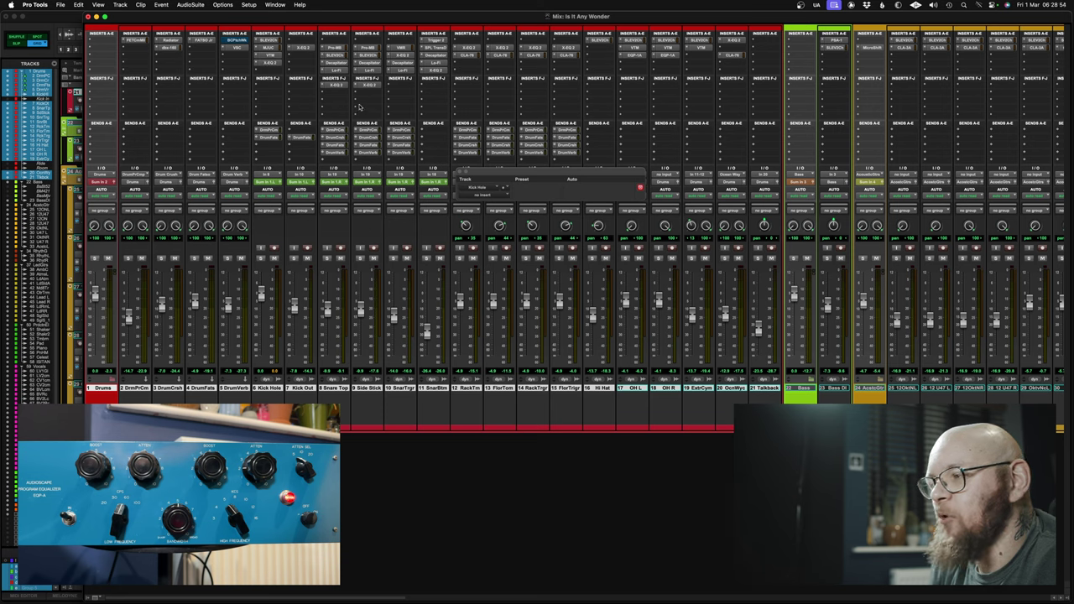
Solo Snare Top and insert Finaliser.L (Mono) directly below its bypassed X-EQ 2
click(327, 258)
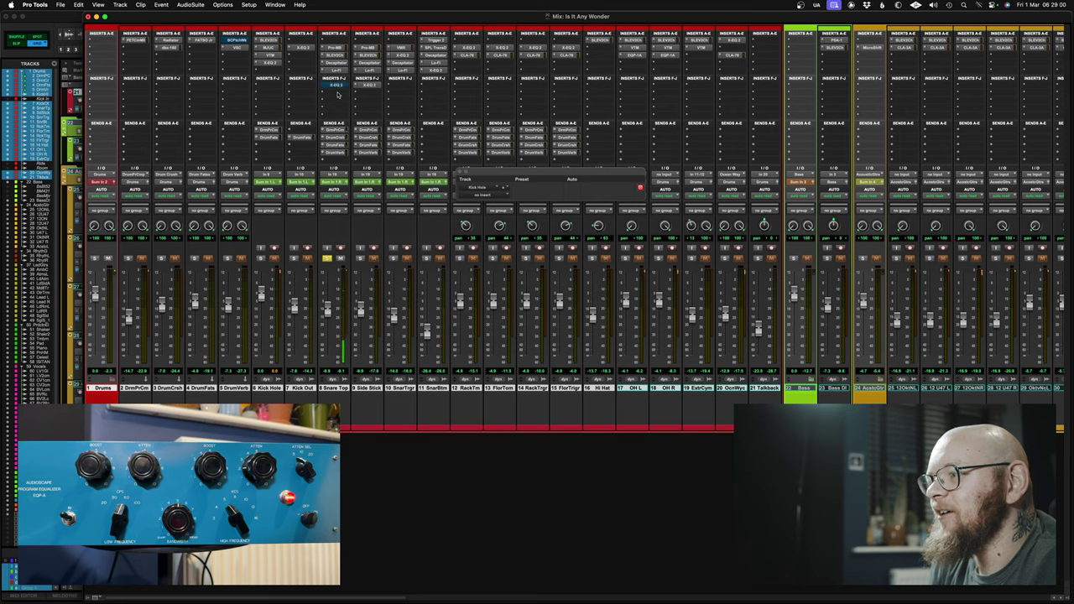
click(339, 93)
mouse_move(346, 129)
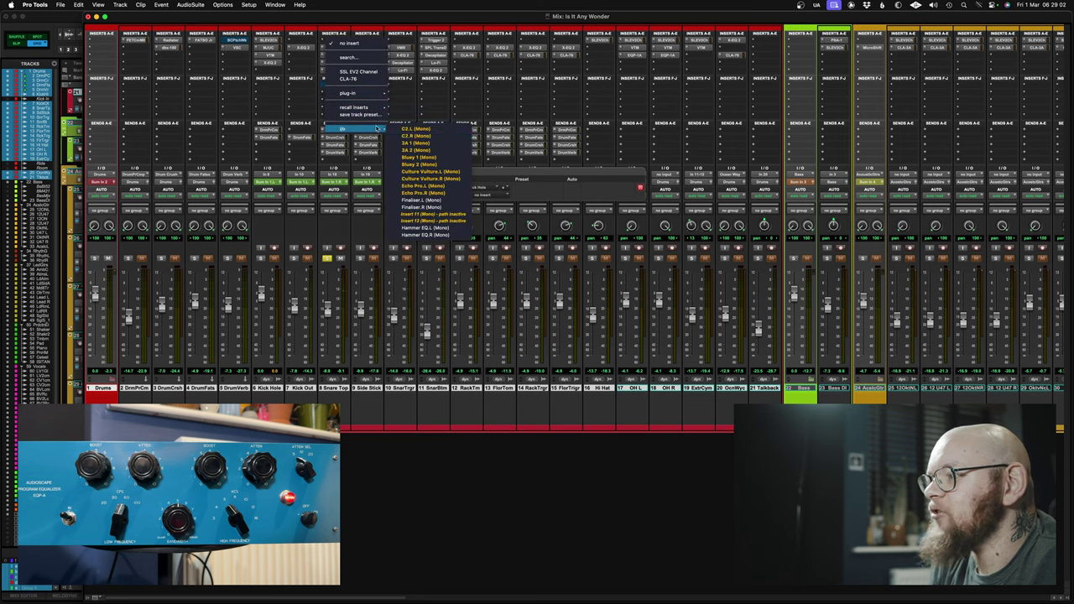
click(428, 202)
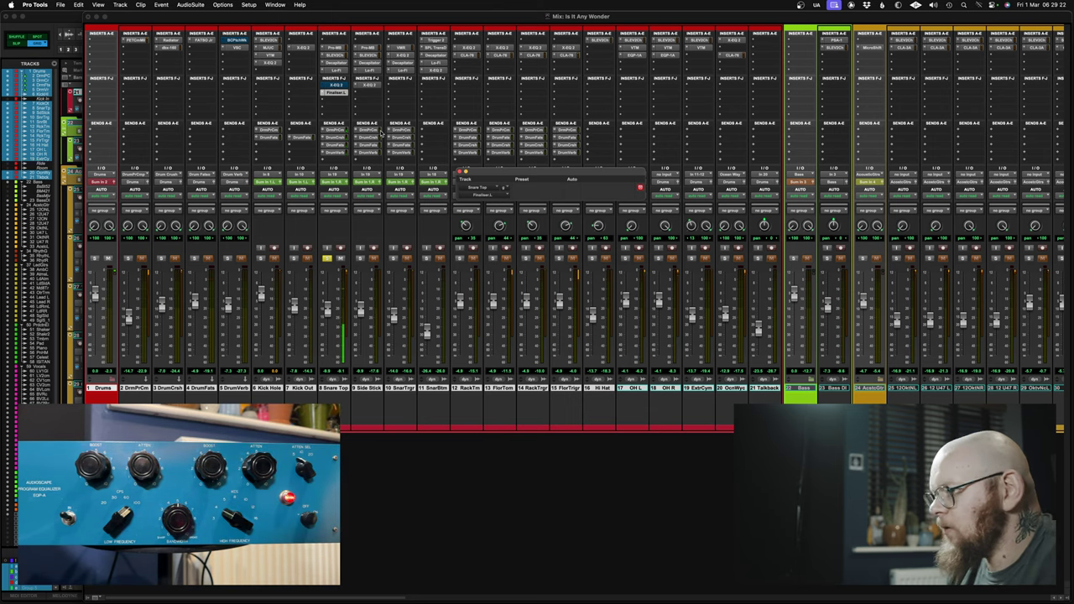
Compare X-EQ 2 with Finaliser.L on Snare Top, in the full mix and soloed, by alternating which one is bypassed
click(326, 259)
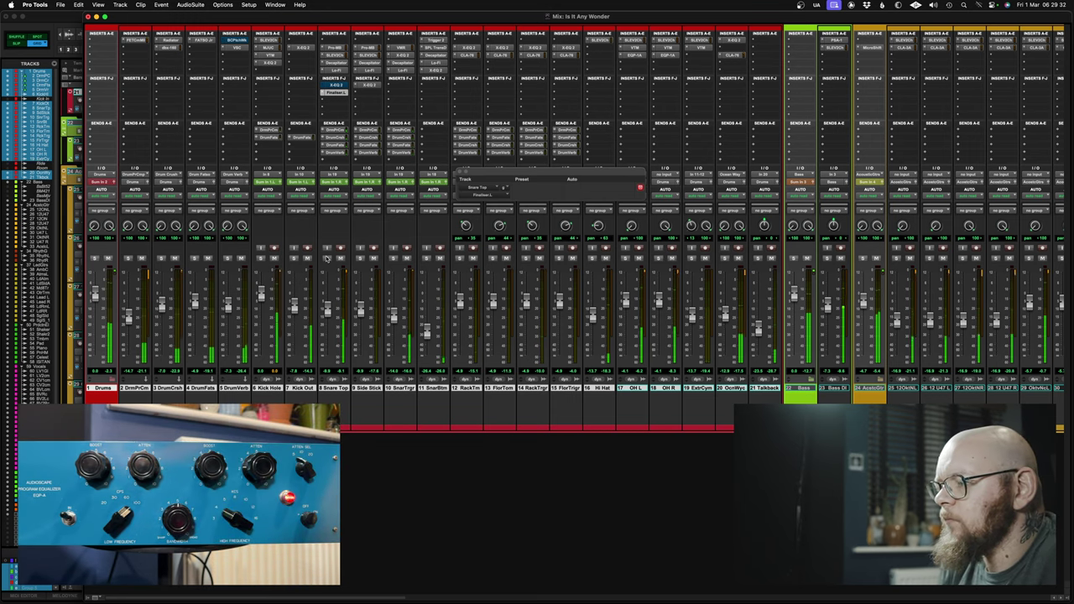
super+click(334, 85)
click(326, 258)
super+click(336, 85)
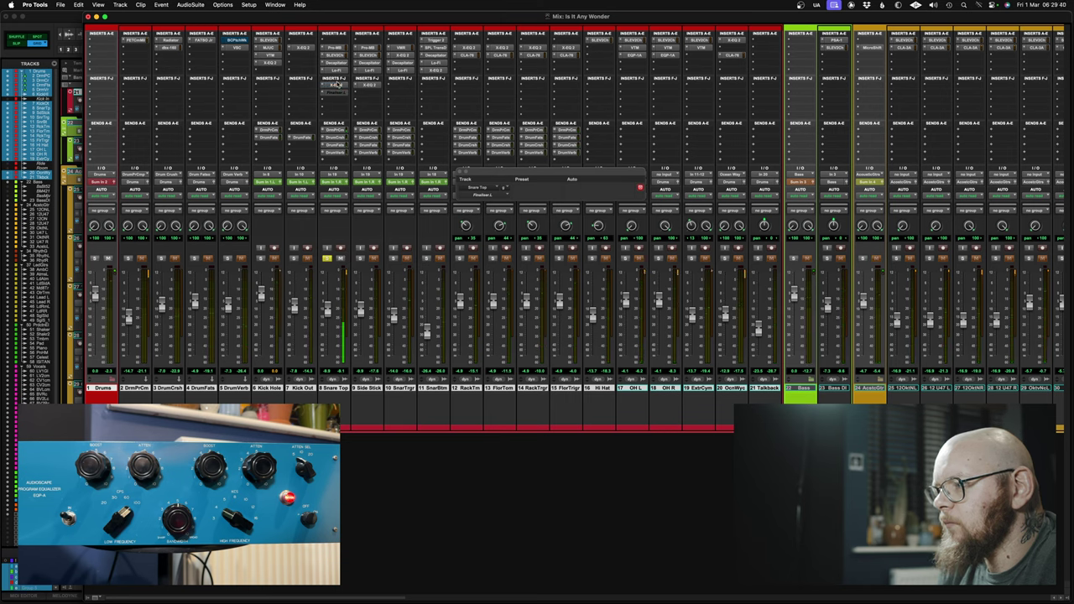
super+click(338, 84)
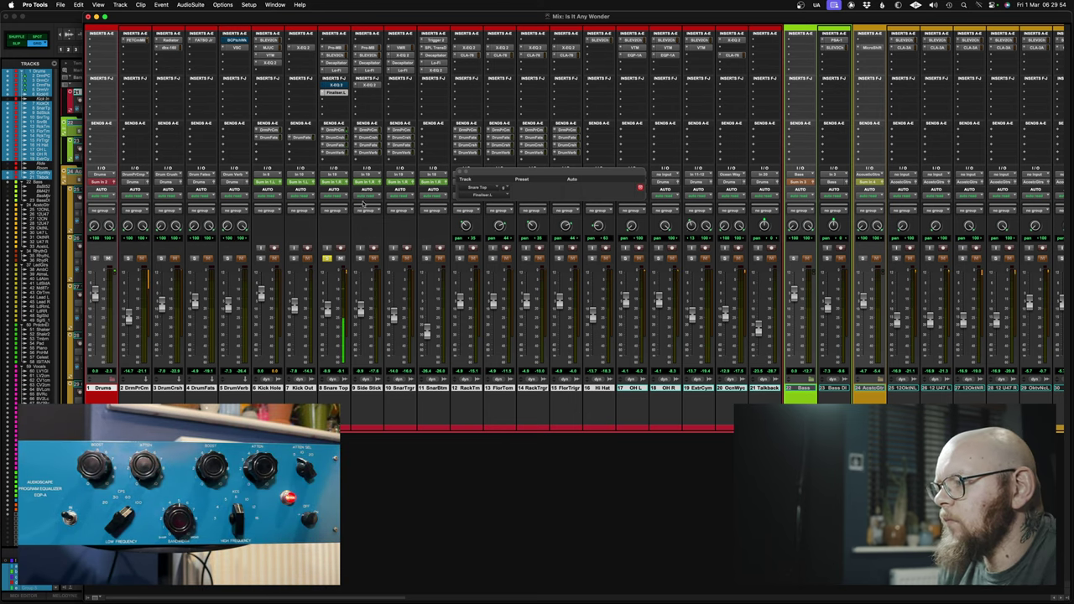
Switch the soloed Snare Top from Finaliser.L to X-EQ 2 and back to compare the two EQs
drag(333, 92, 334, 89)
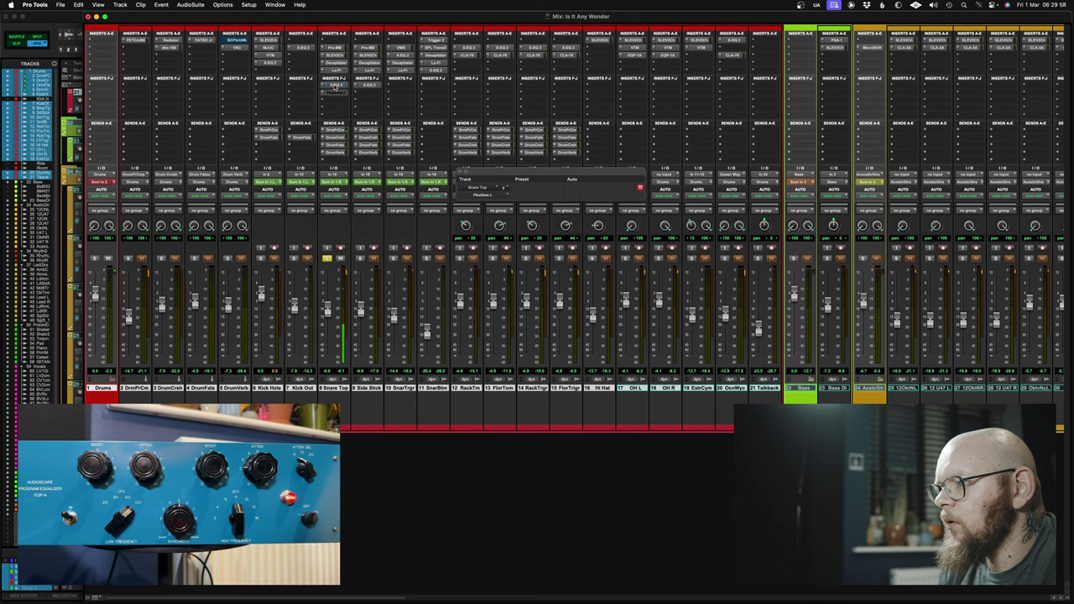
drag(335, 87, 337, 95)
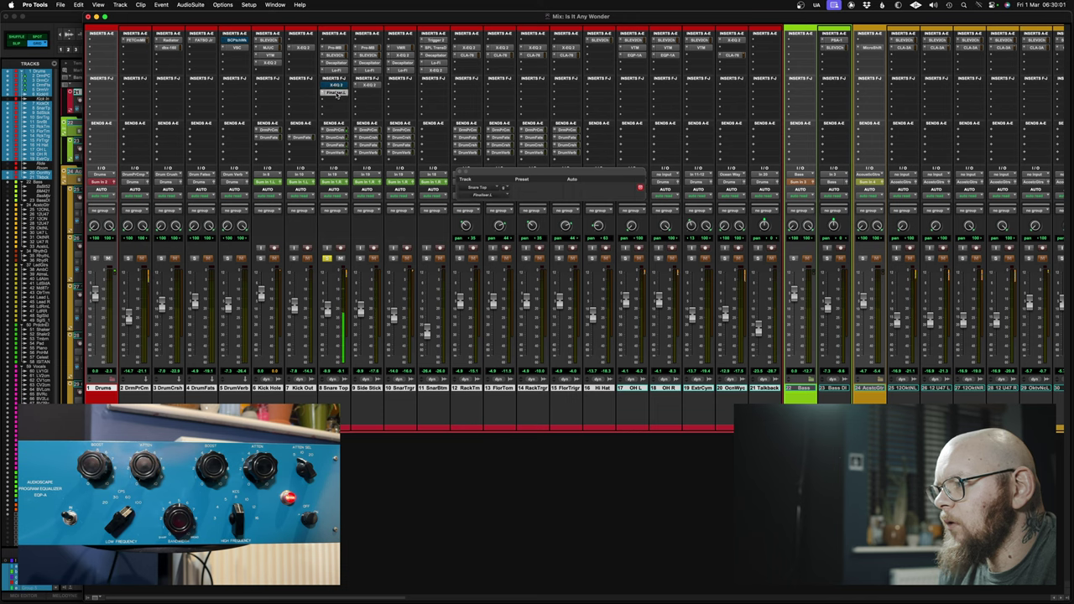
Unsolo Snare Top and restore its original chain by removing Finaliser.L and reactivating X-EQ 2
click(329, 260)
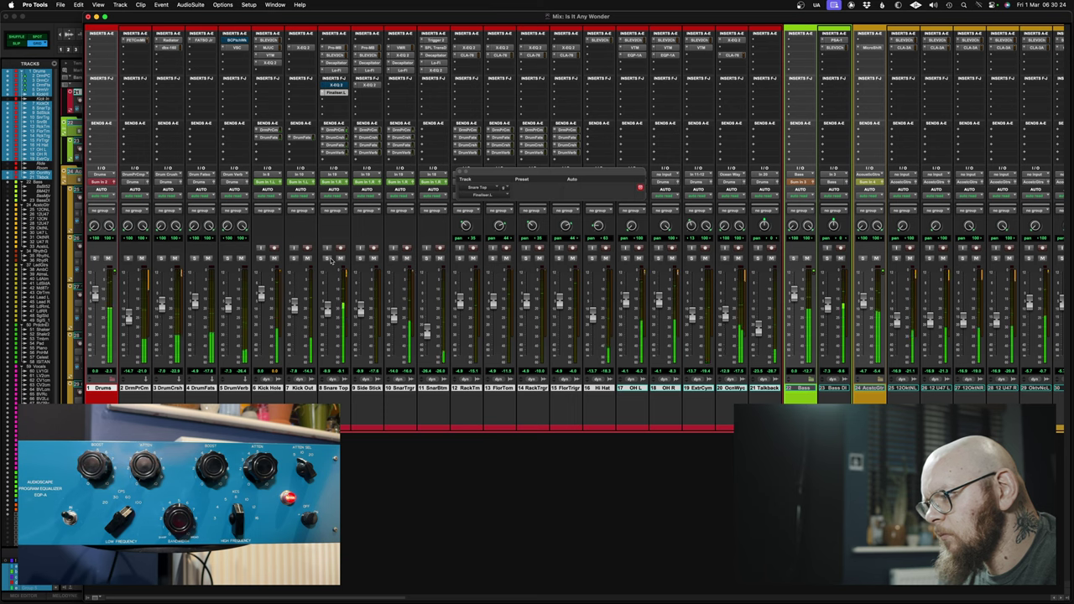
click(334, 89)
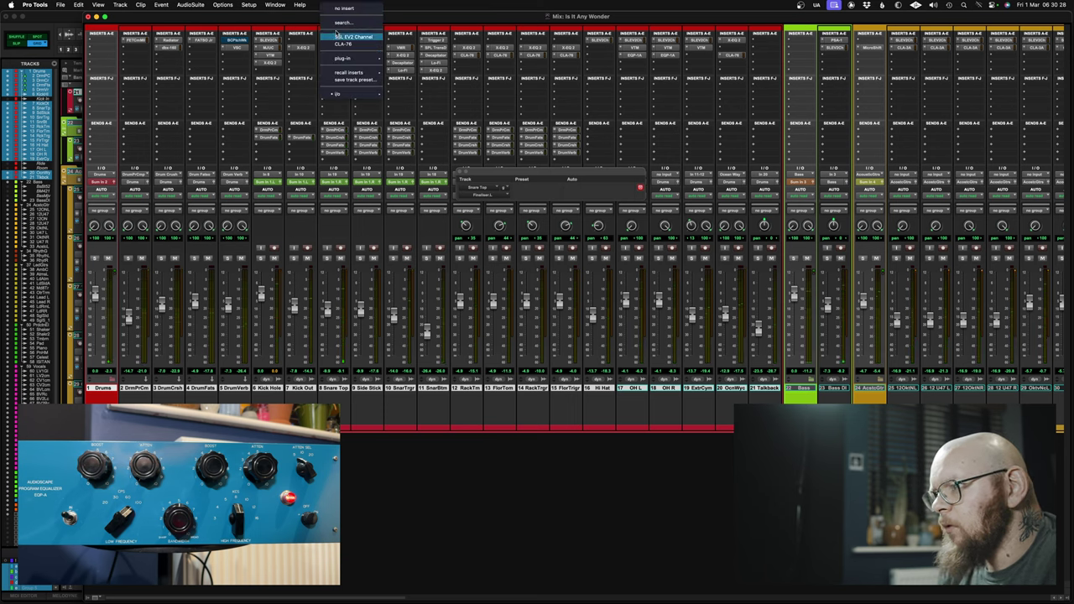
click(342, 76)
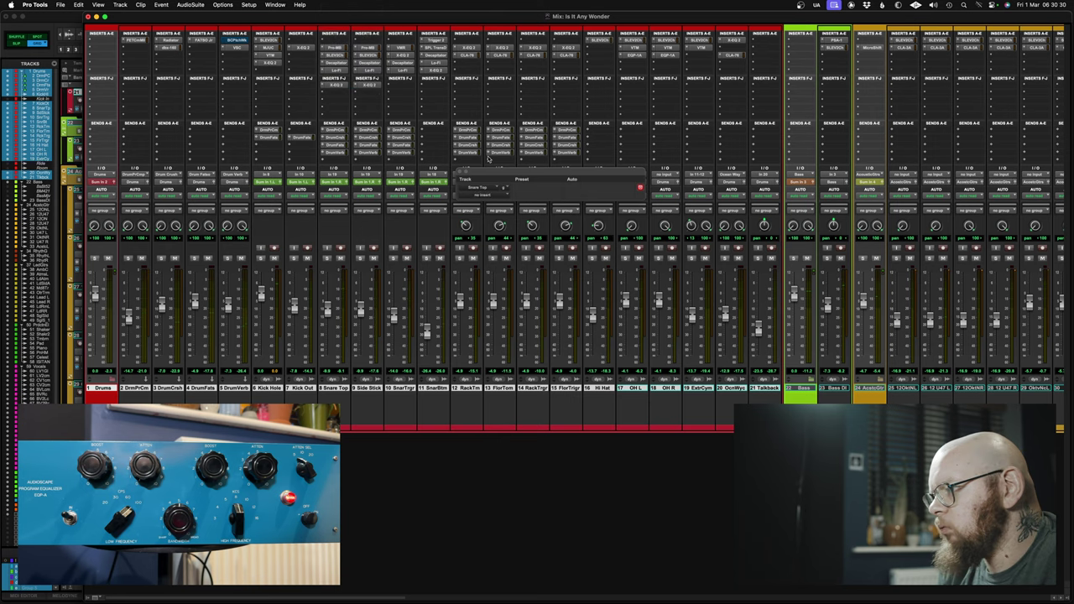
Find the Piano track further along the mixer and solo it during playback
scroll(485, 292, right, 10)
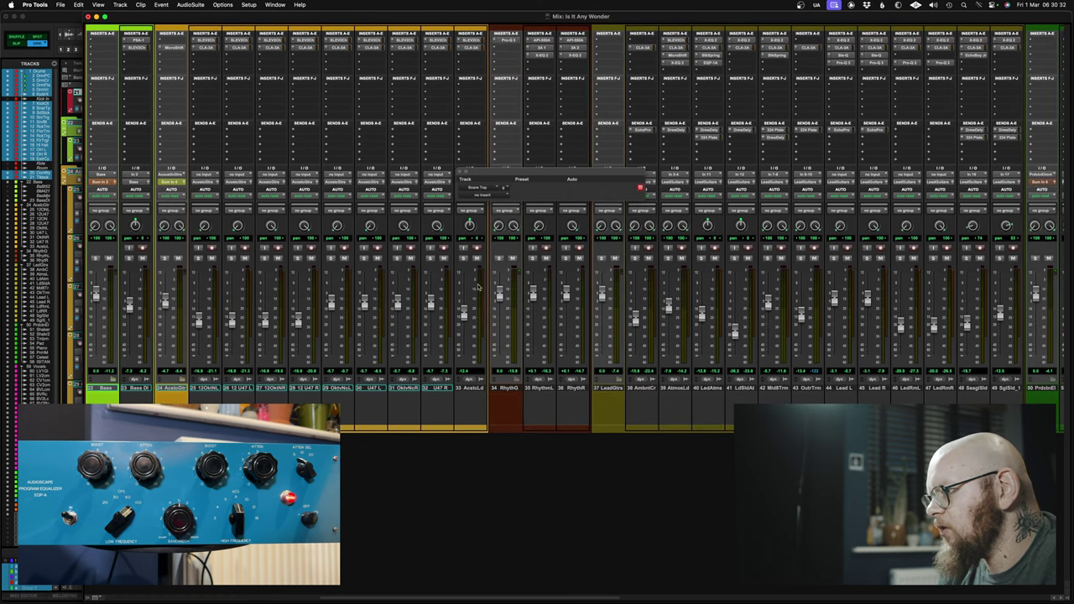
scroll(475, 285, right, 2)
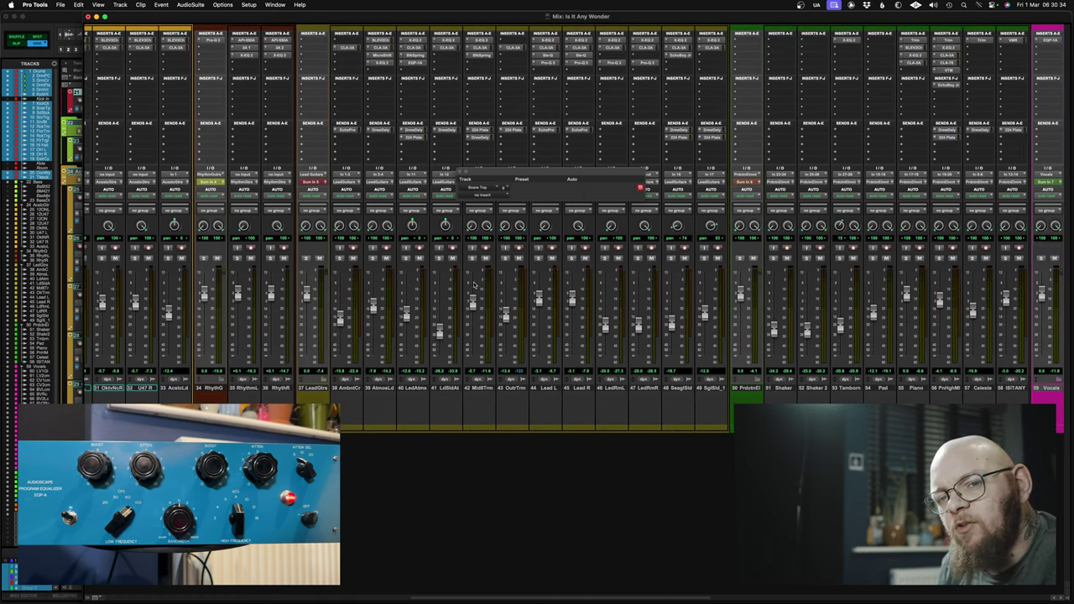
scroll(540, 338, right, 3)
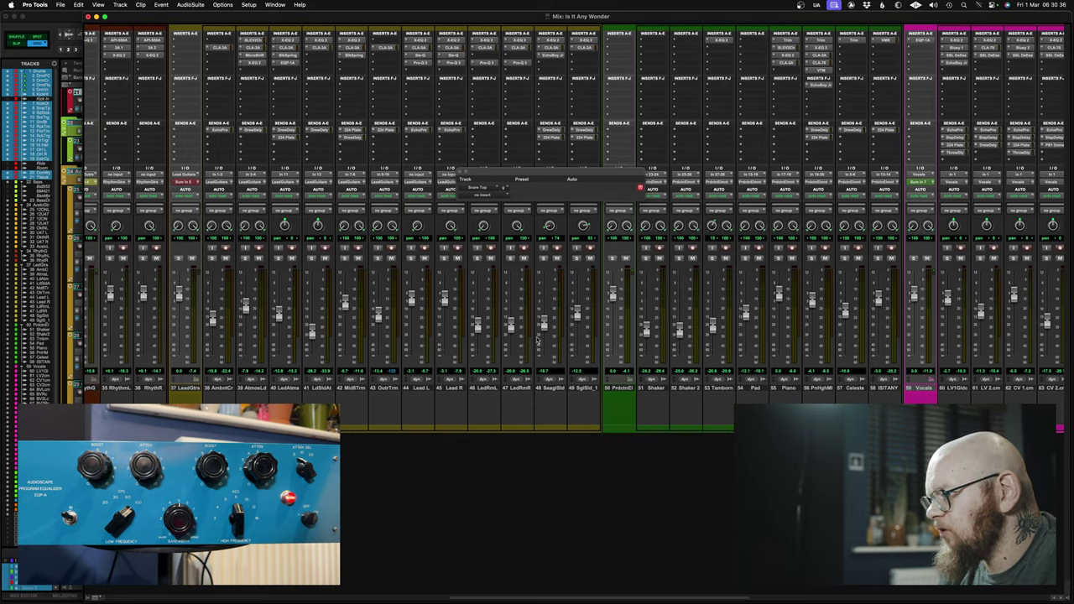
scroll(538, 338, right, 3)
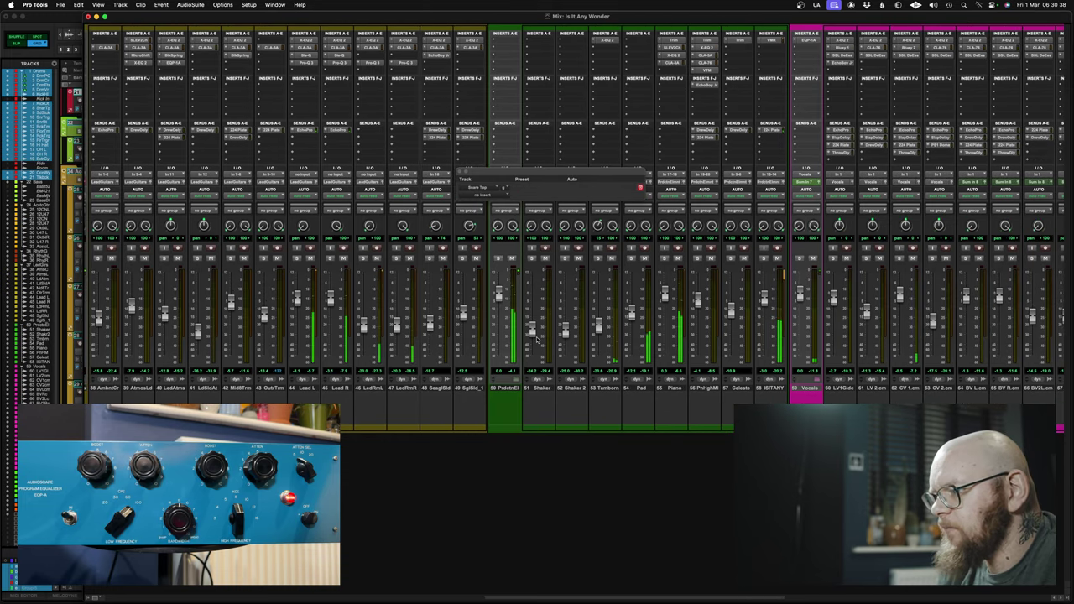
scroll(538, 338, right, 4)
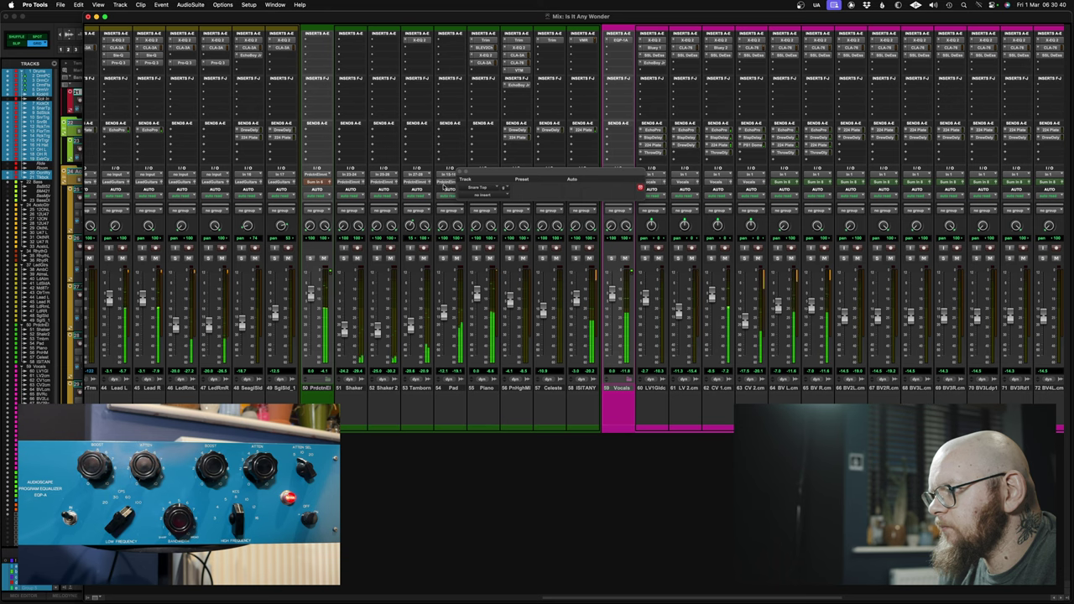
click(476, 259)
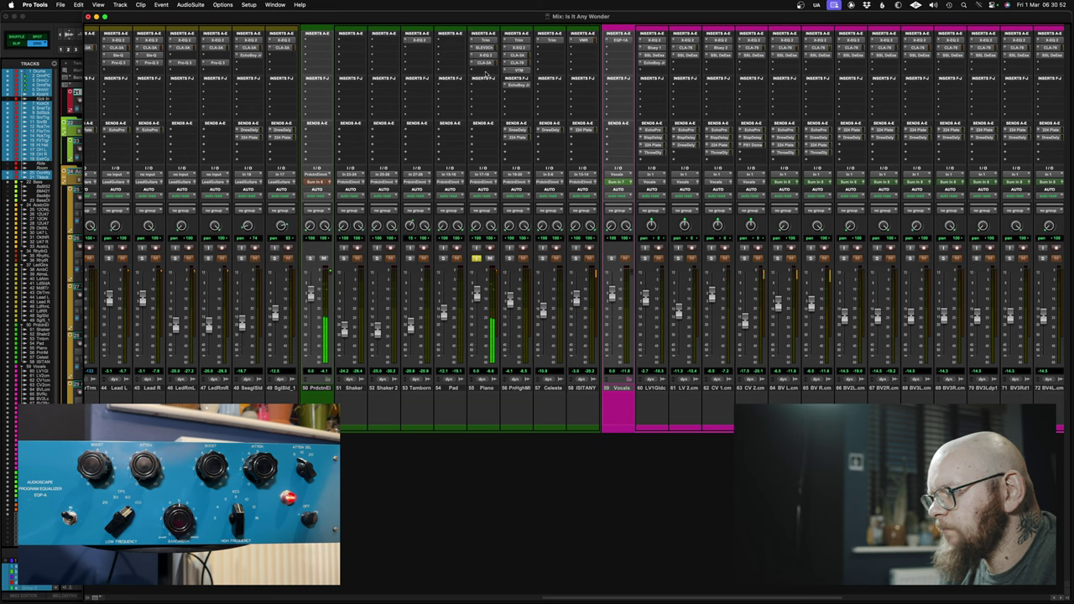
Insert the Hammer EQ (Stereo) hardware insert in Piano's empty slot E
click(487, 73)
mouse_move(493, 115)
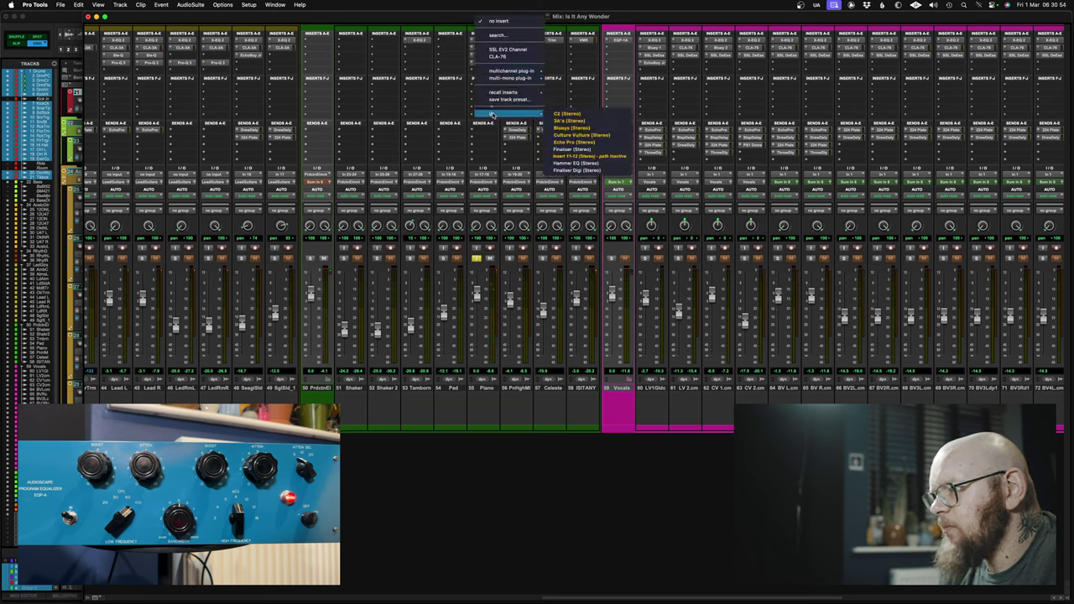
click(588, 163)
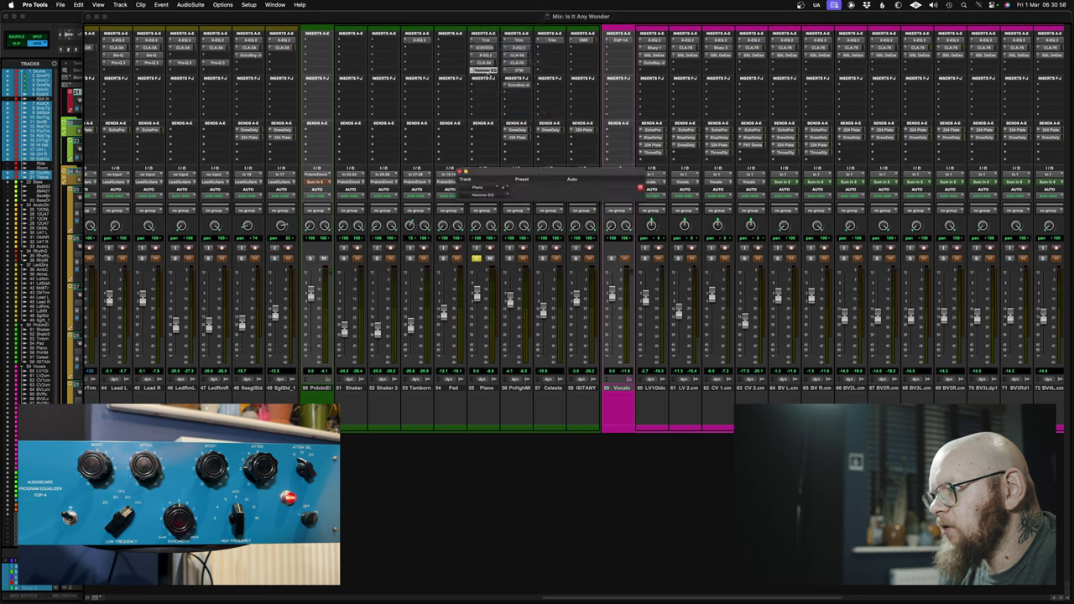
Replace Hammer EQ on Piano with the Finaliser (Stereo) hardware insert
click(472, 70)
mouse_move(493, 73)
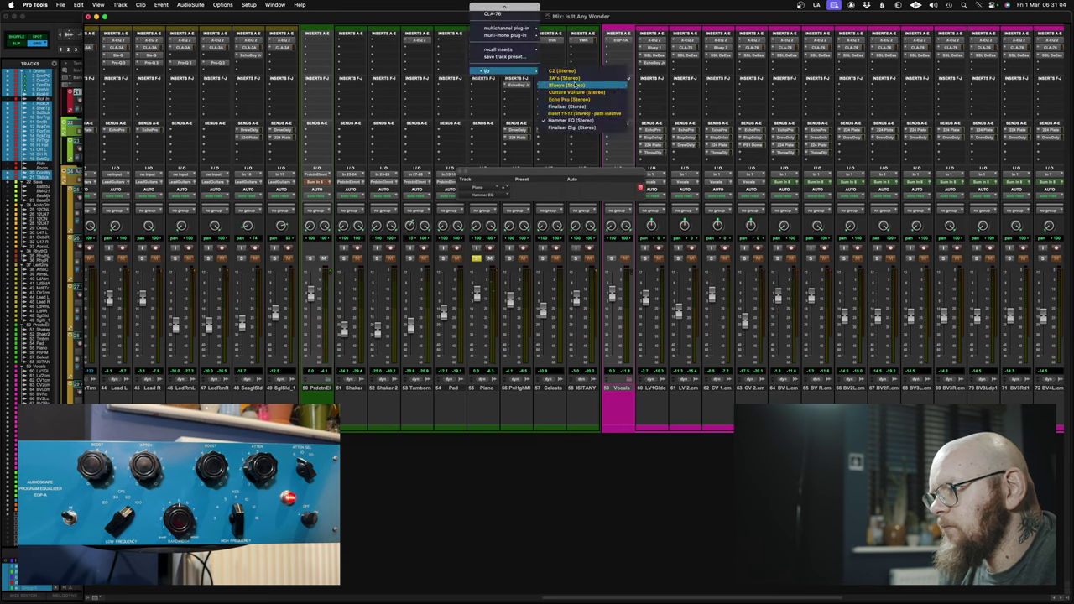
click(567, 106)
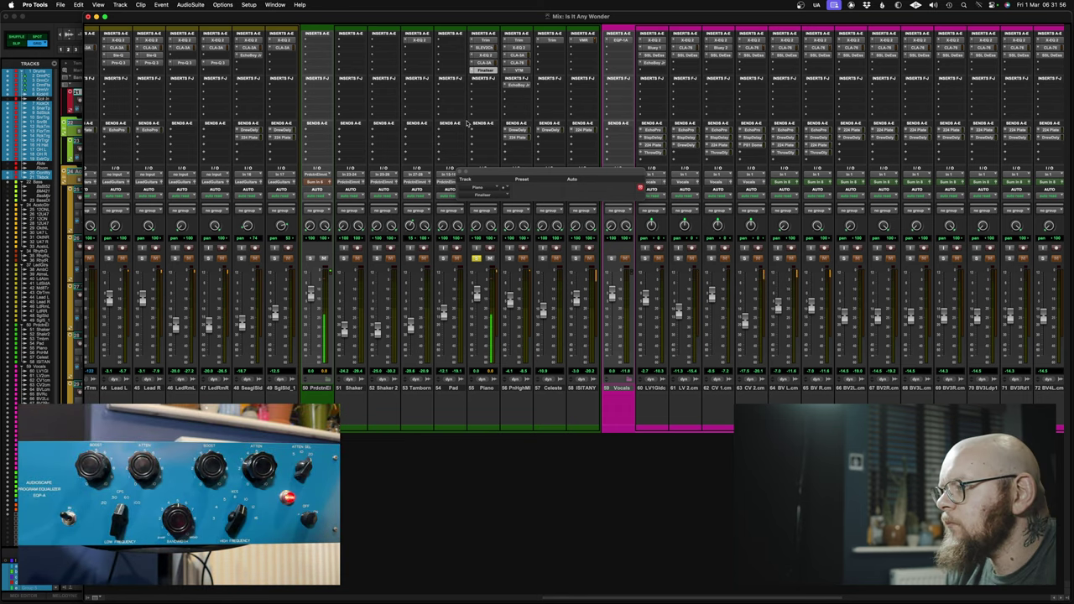
Compare the soloed Piano with and without the hardware EQ by bypassing and re-enabling Finaliser
click(480, 71)
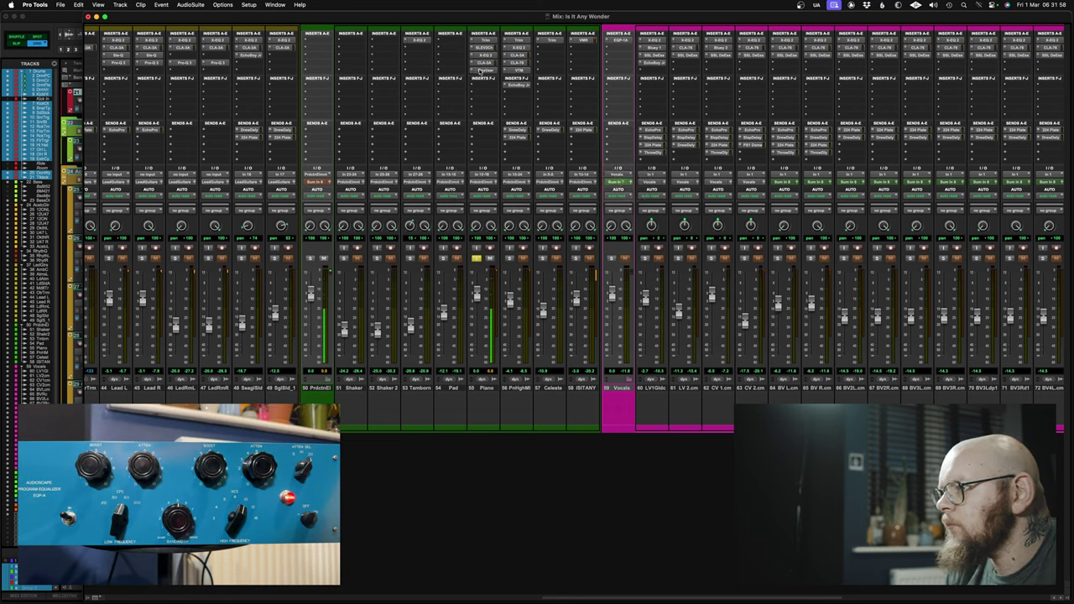
click(483, 72)
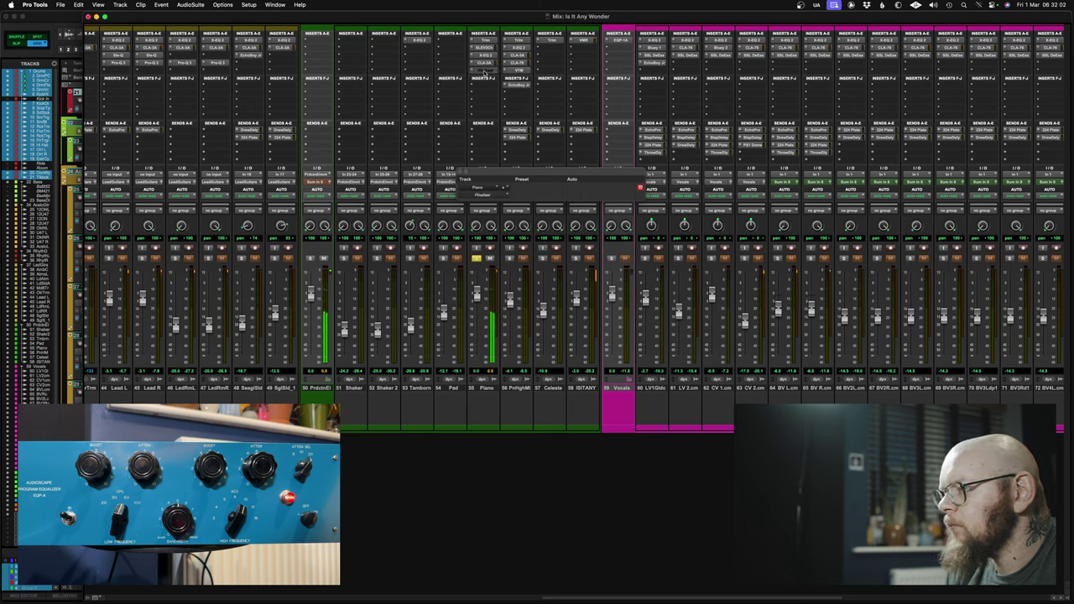
click(484, 71)
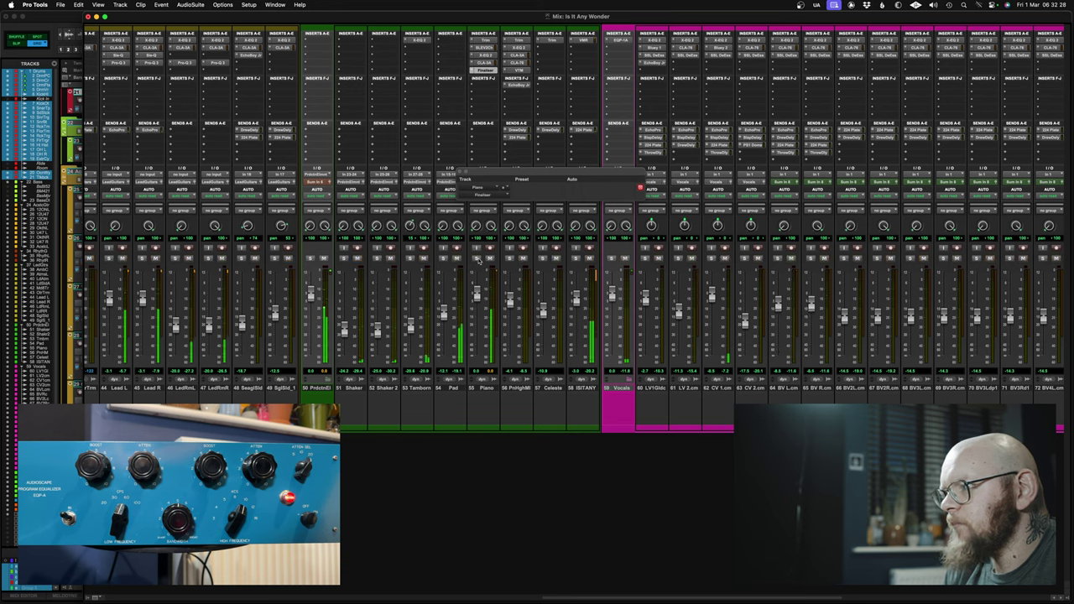
Remove the Finaliser insert from Piano and stop the screen recording
click(486, 71)
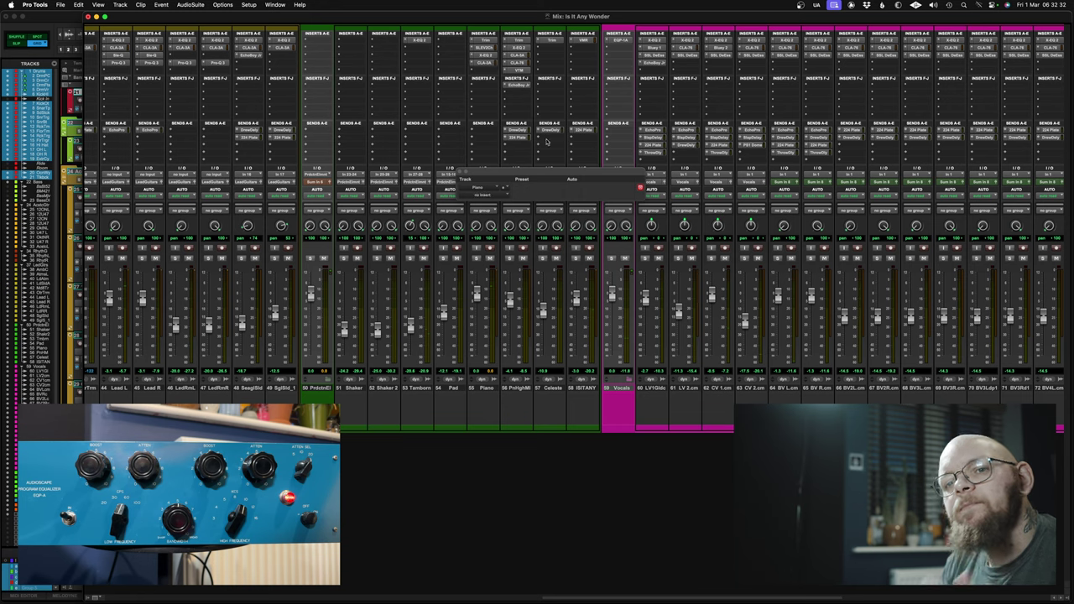
click(801, 5)
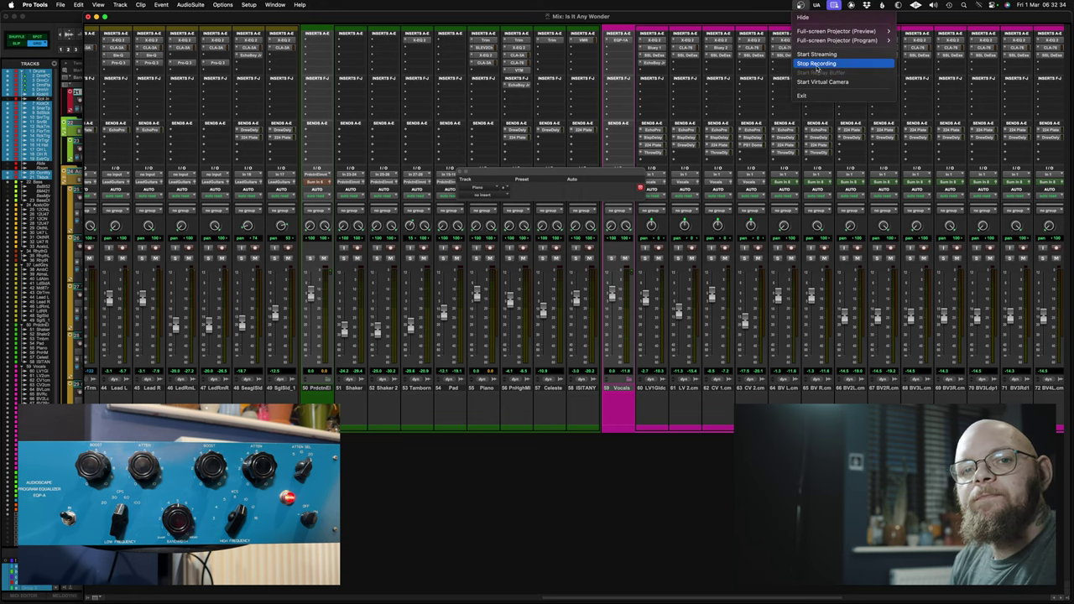
click(817, 65)
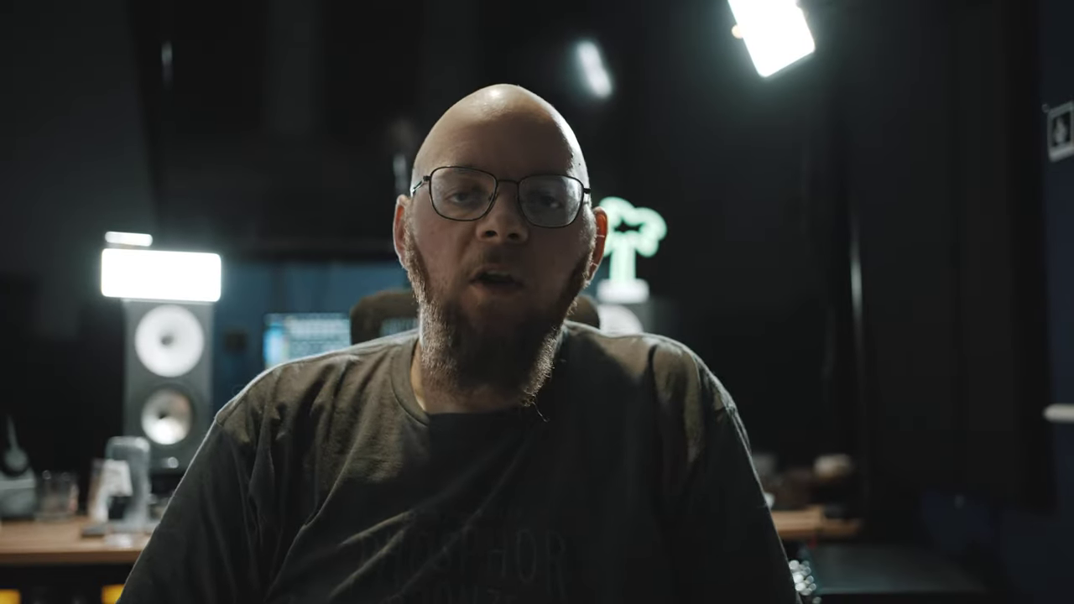